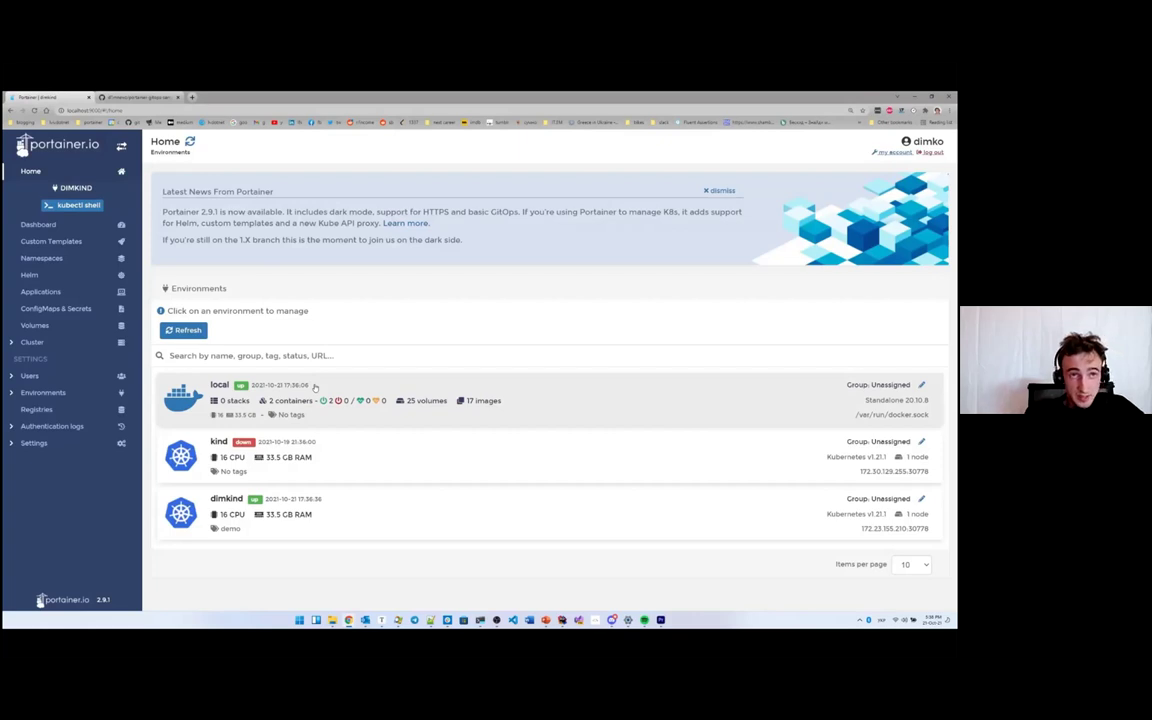
In the local Docker environment, start a new stack that uses a Git repository as its build method
click(315, 387)
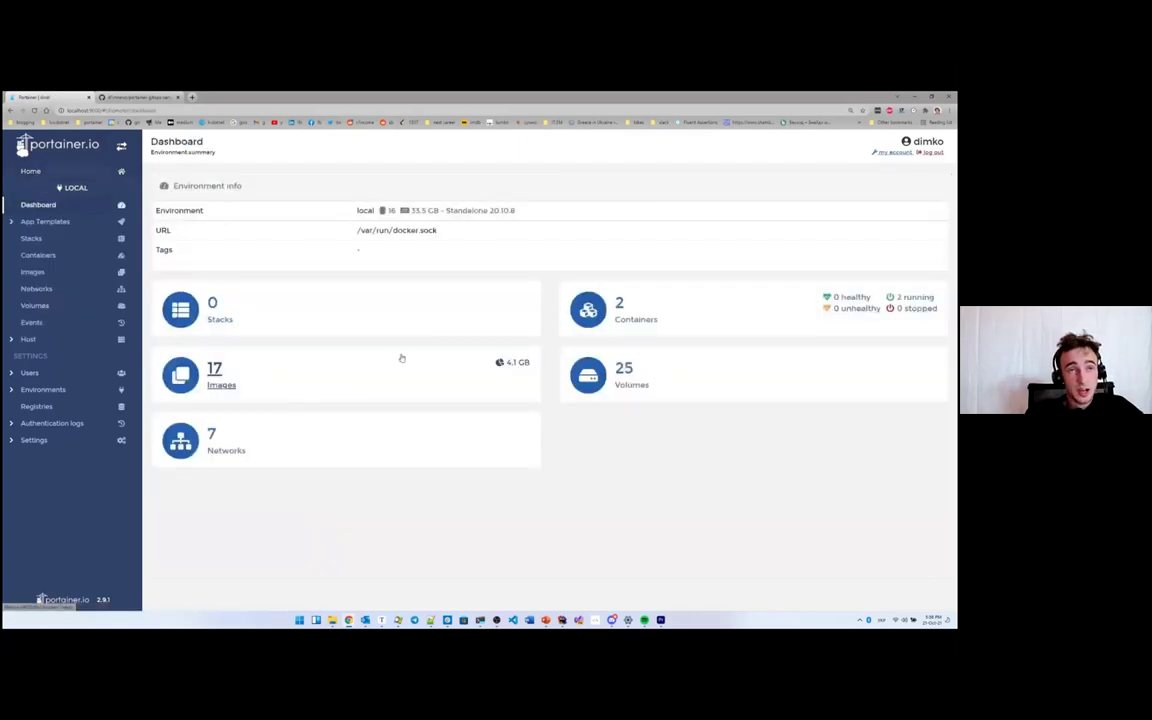
click(572, 305)
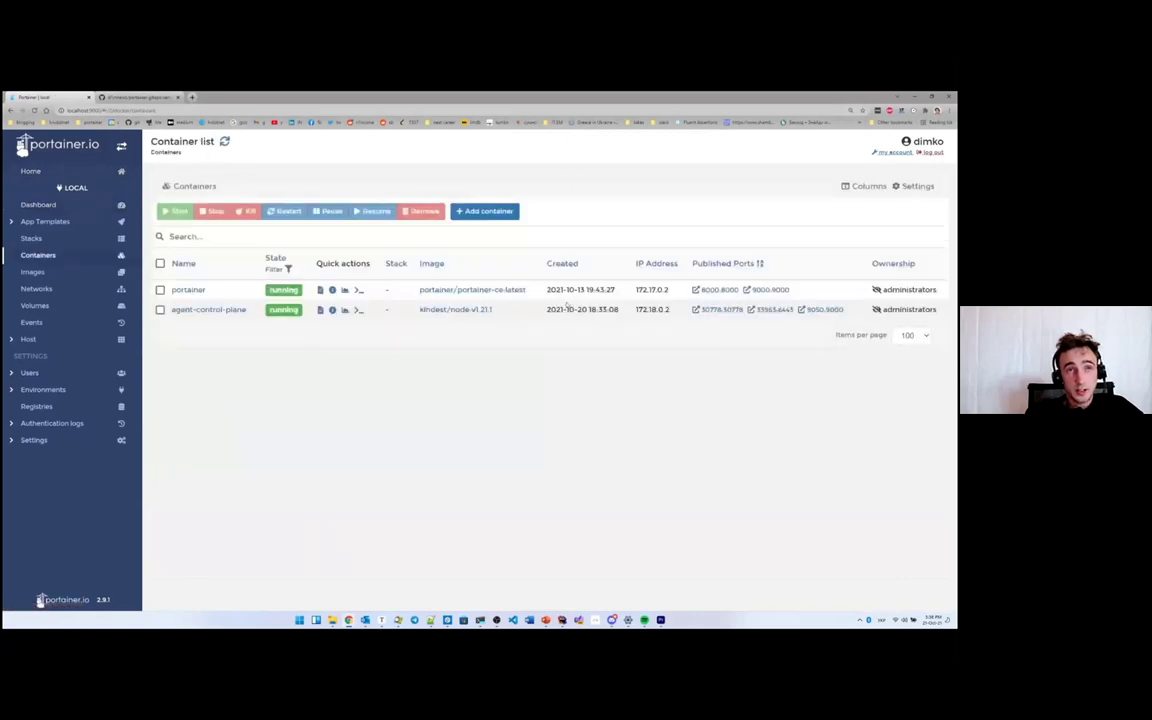
click(80, 238)
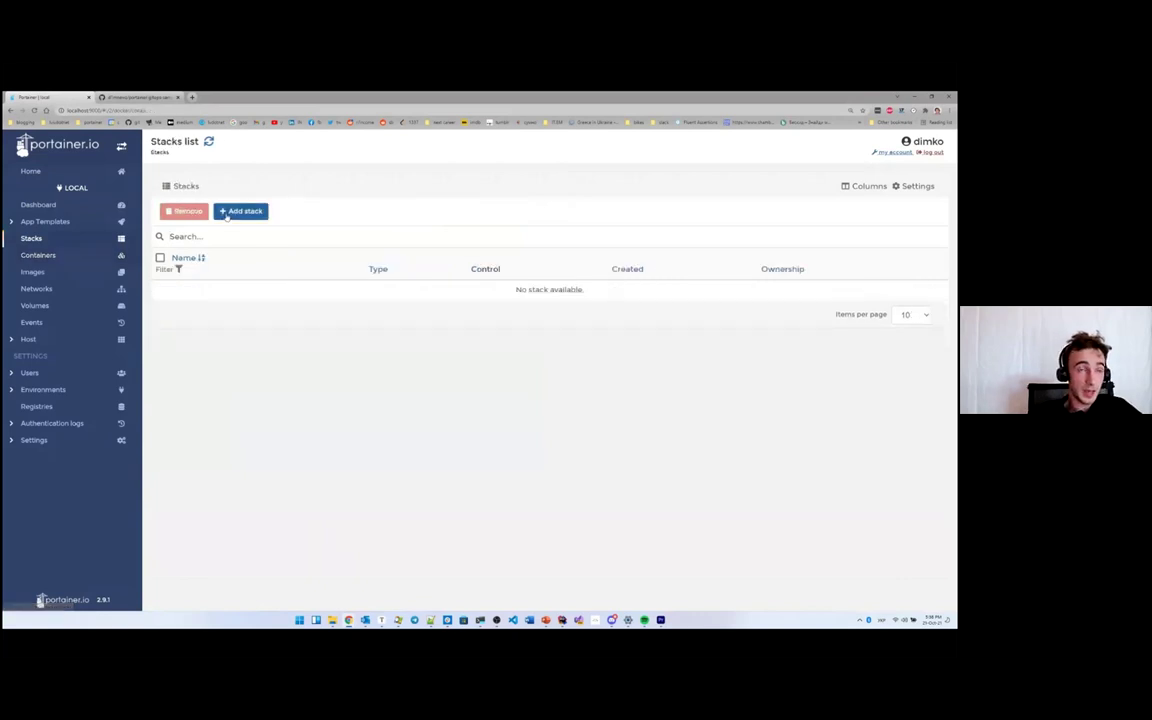
click(228, 214)
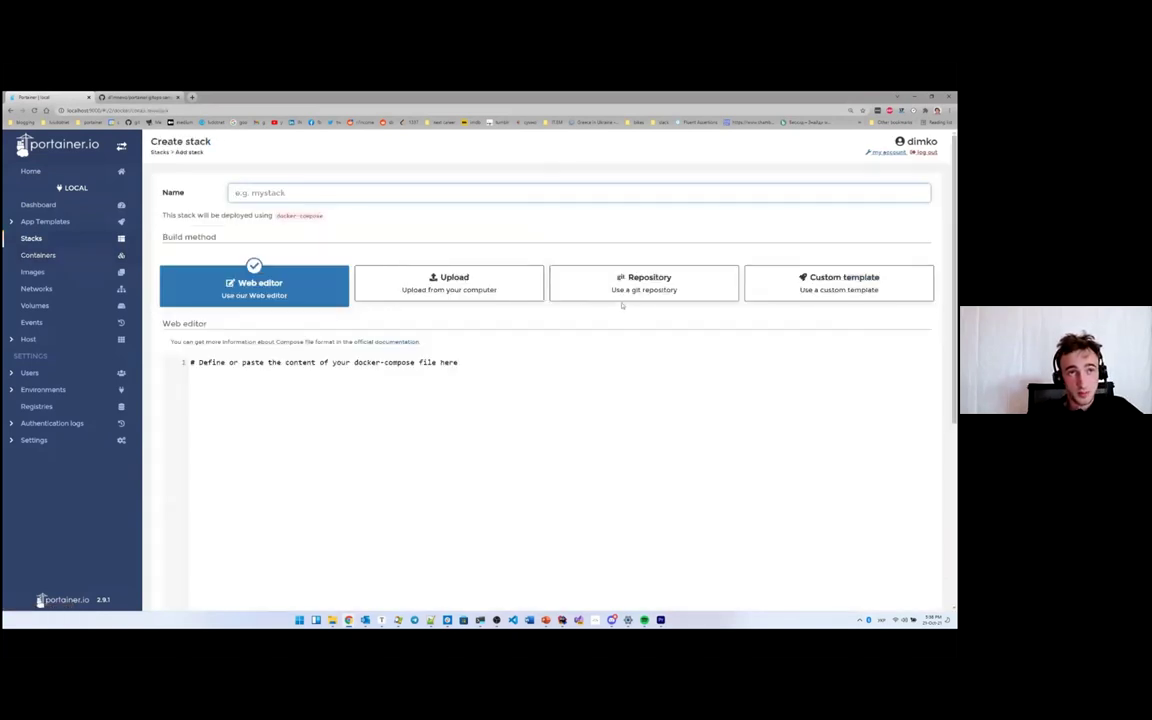
click(630, 290)
Name the new stack composed-in-docker
click(373, 193)
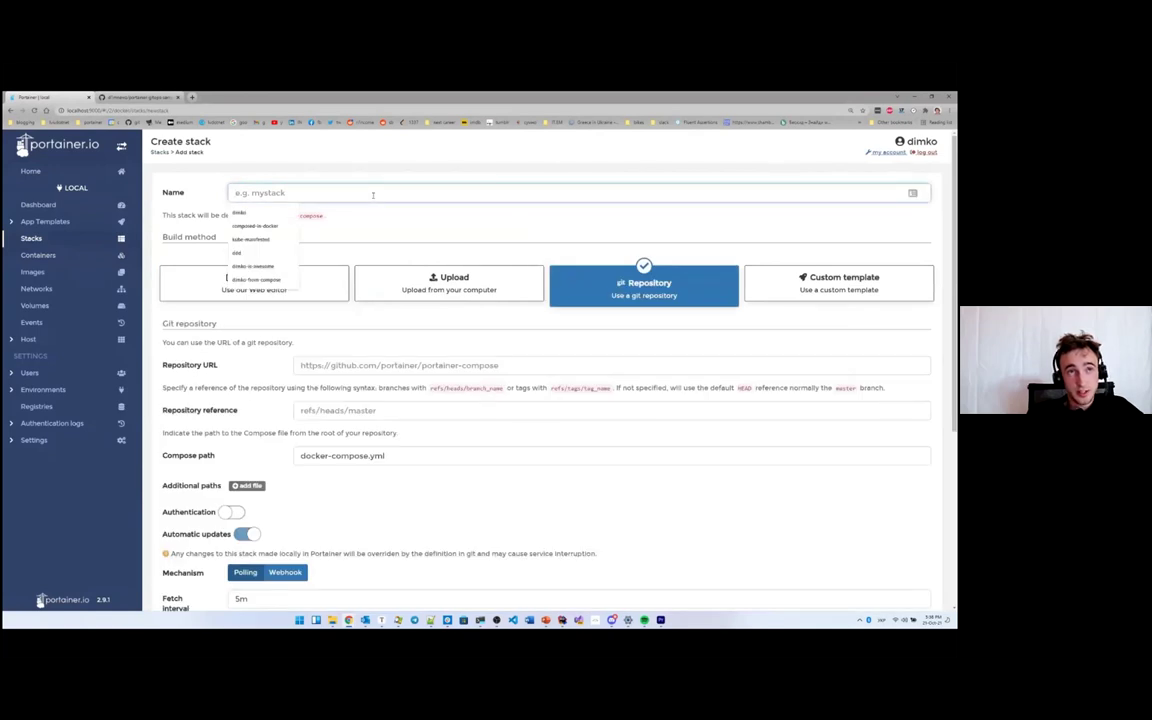
text(Stack)
key(BackSpace)
key(BackSpace)
key(BackSpace)
key(BackSpace)
key(BackSpace)
text(composed)
key(Down)
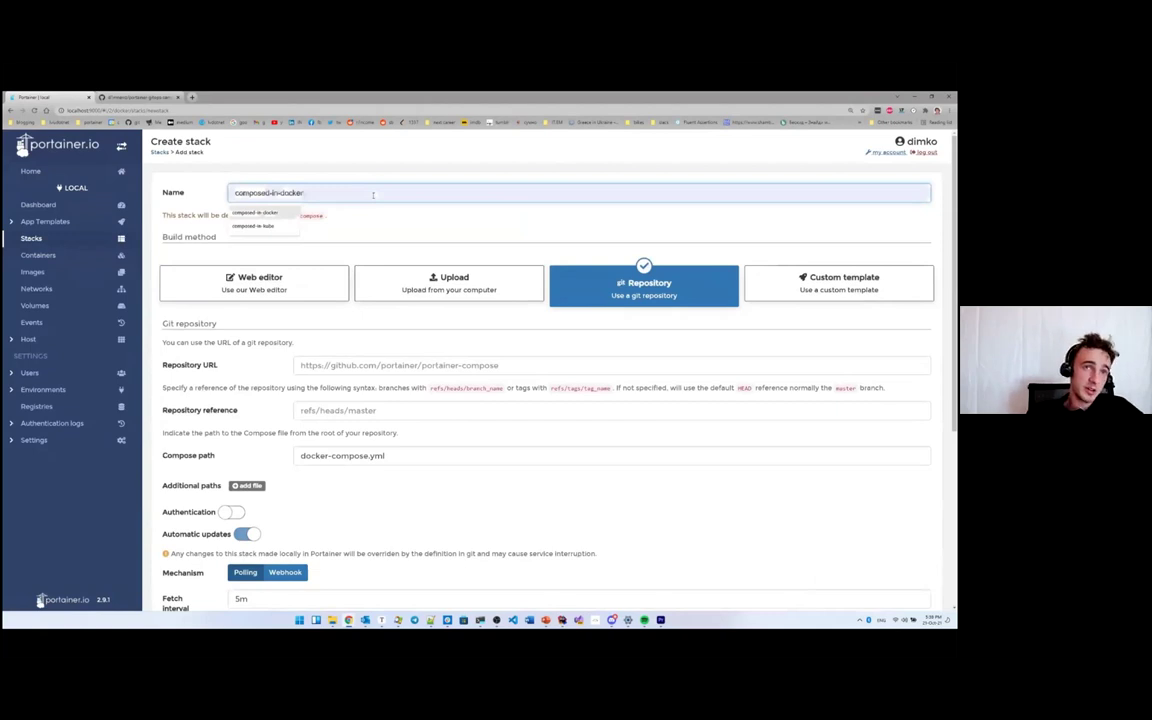
key(Return)
click(364, 365)
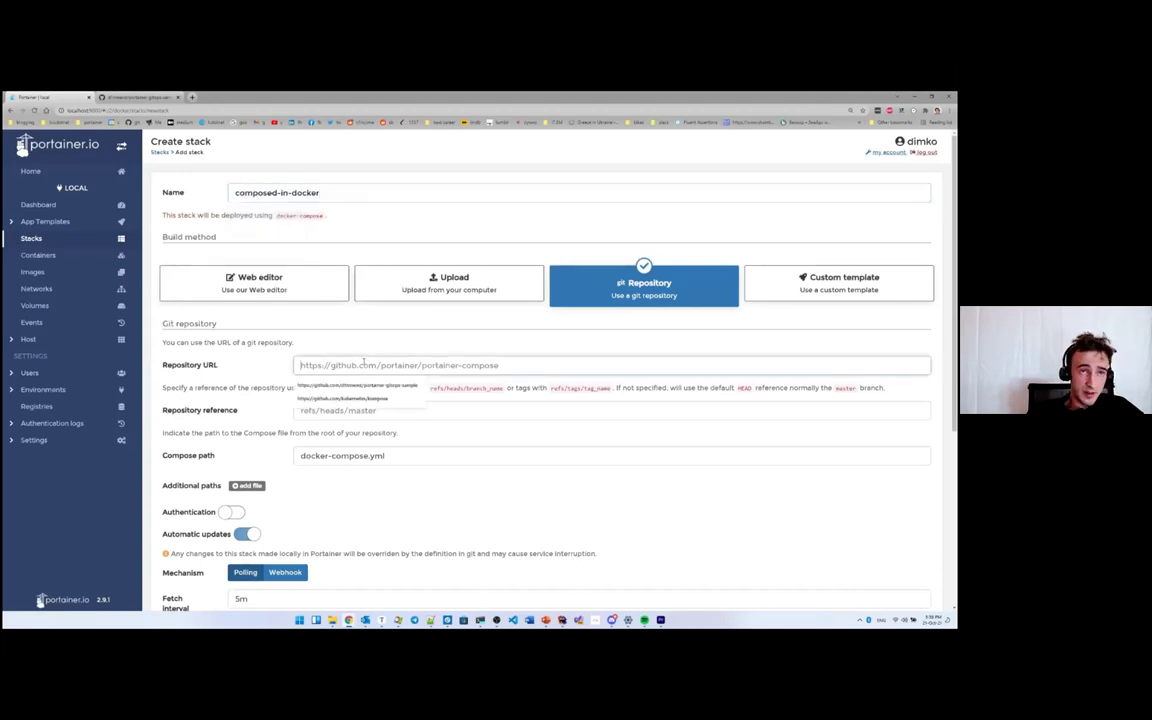
click(362, 385)
click(362, 410)
click(349, 445)
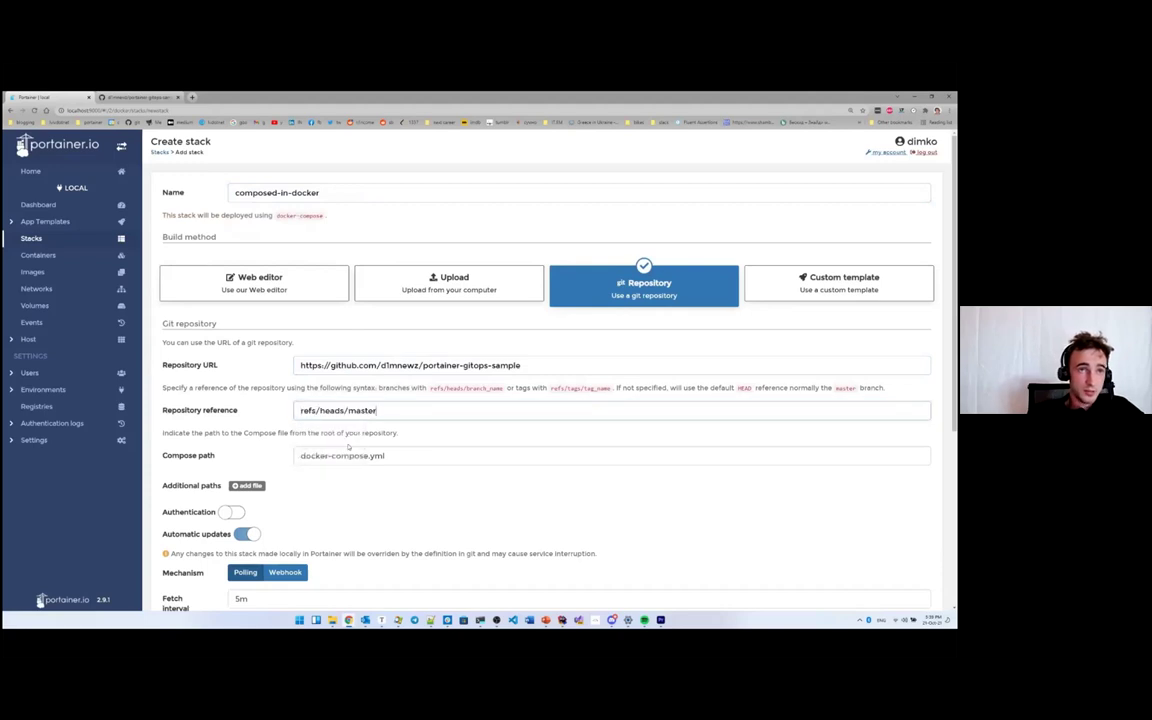
Set the polling fetch interval for automatic updates to 1m, keep authentication off, and deploy the stack
scroll(266, 433, down, 2)
click(239, 488)
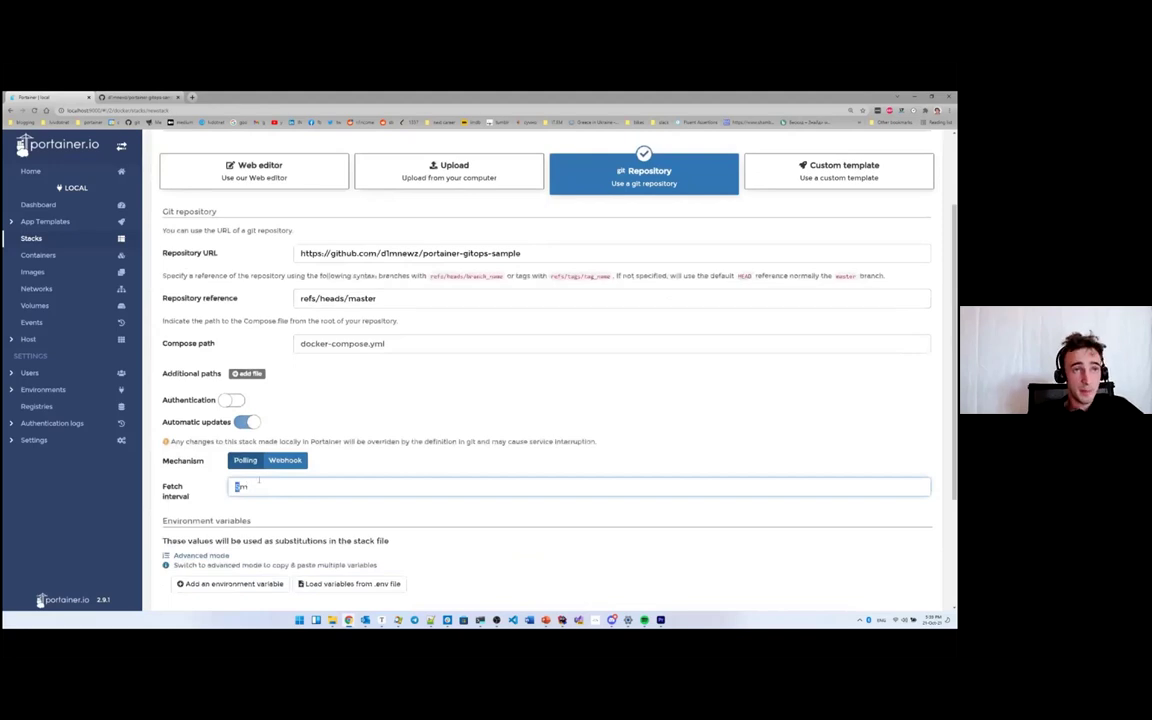
click(236, 400)
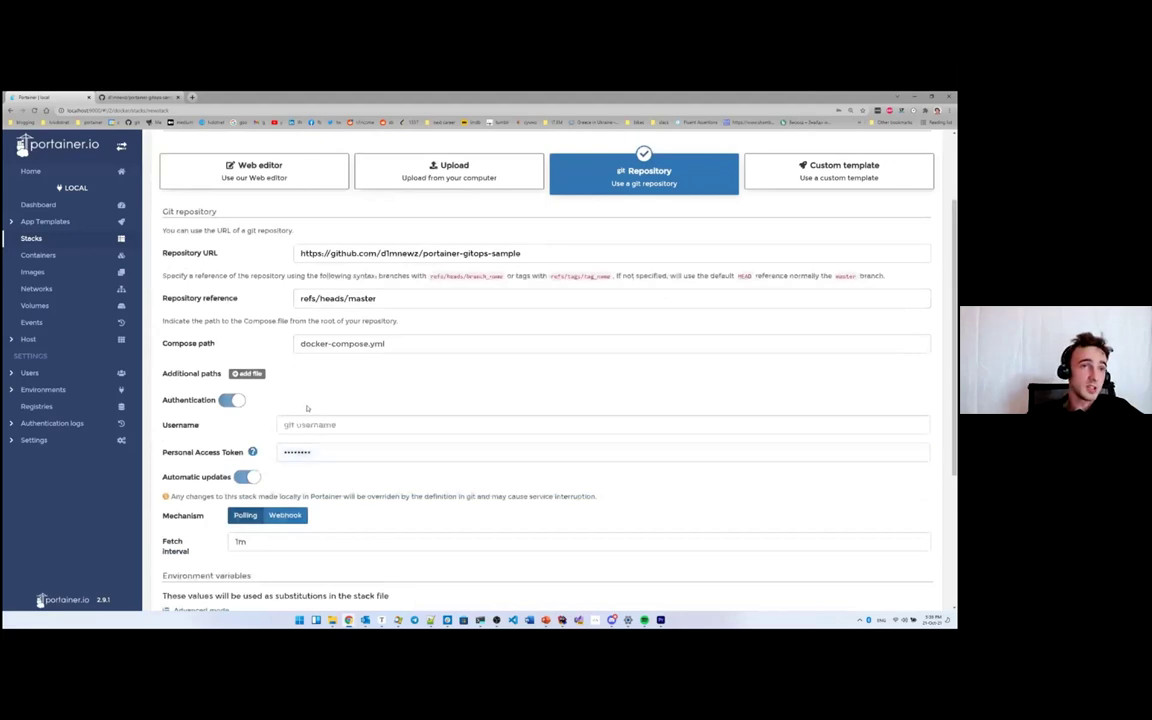
click(233, 400)
scroll(206, 434, down, 2)
scroll(206, 434, down, 3)
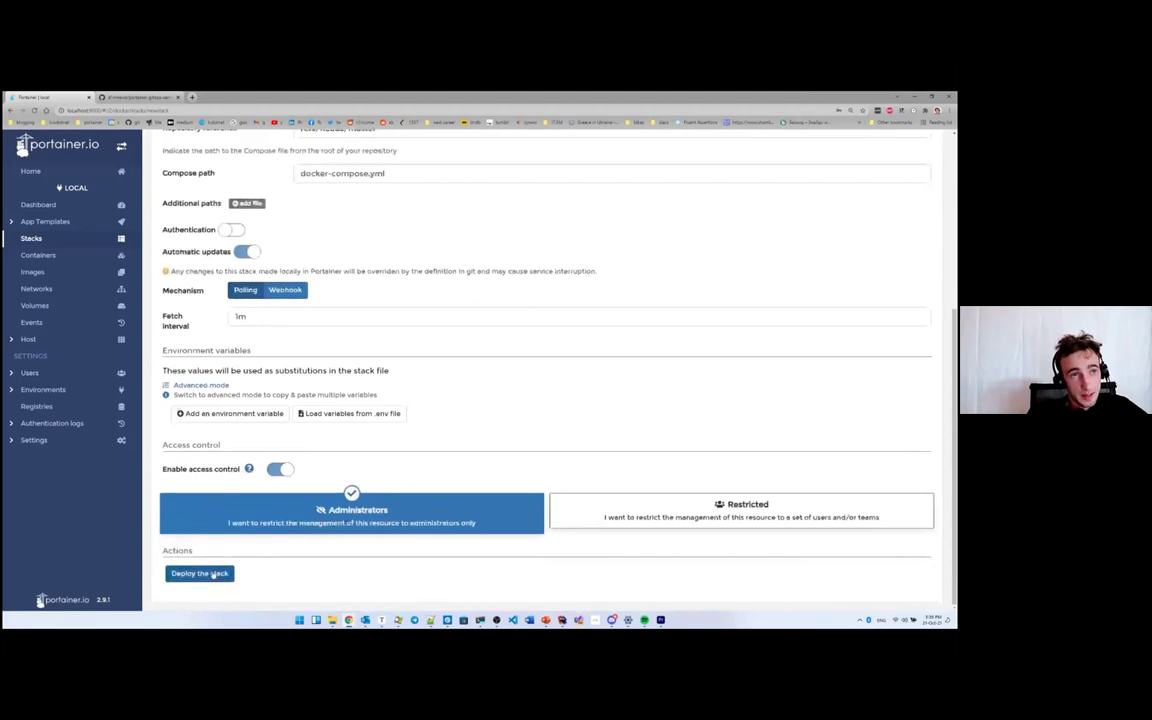
click(212, 575)
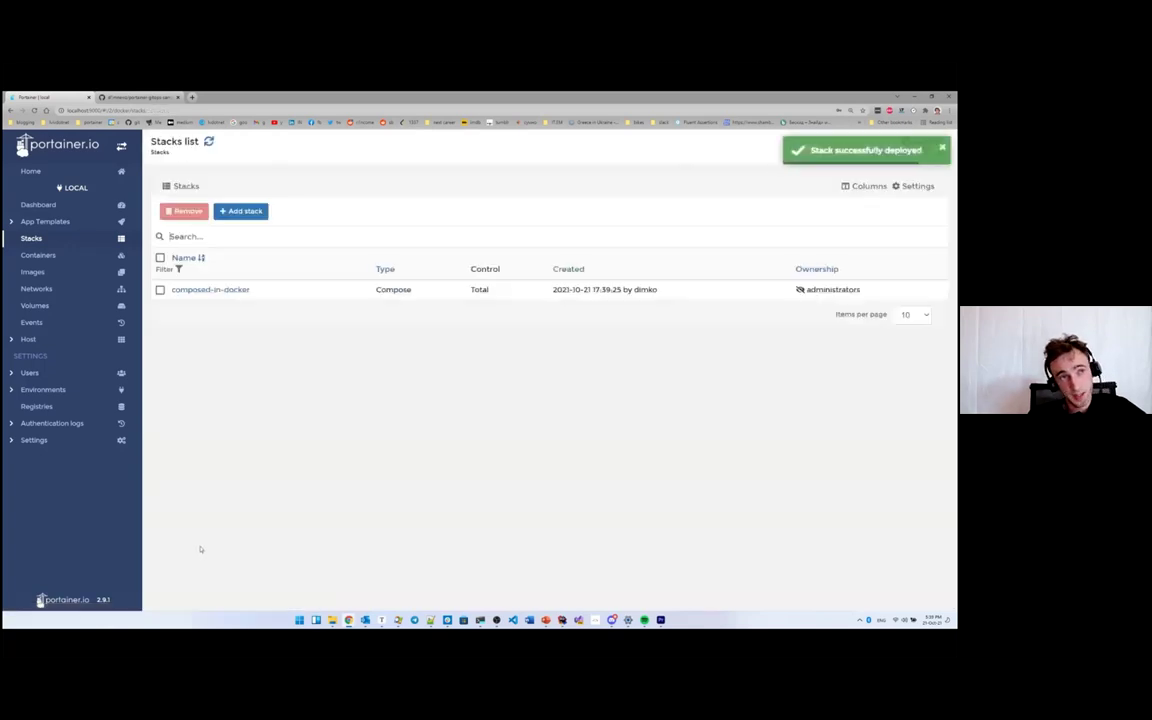
Open the composed-in-docker stack and review its containers and automatic update settings
click(206, 290)
scroll(298, 281, down, 5)
scroll(292, 296, down, 3)
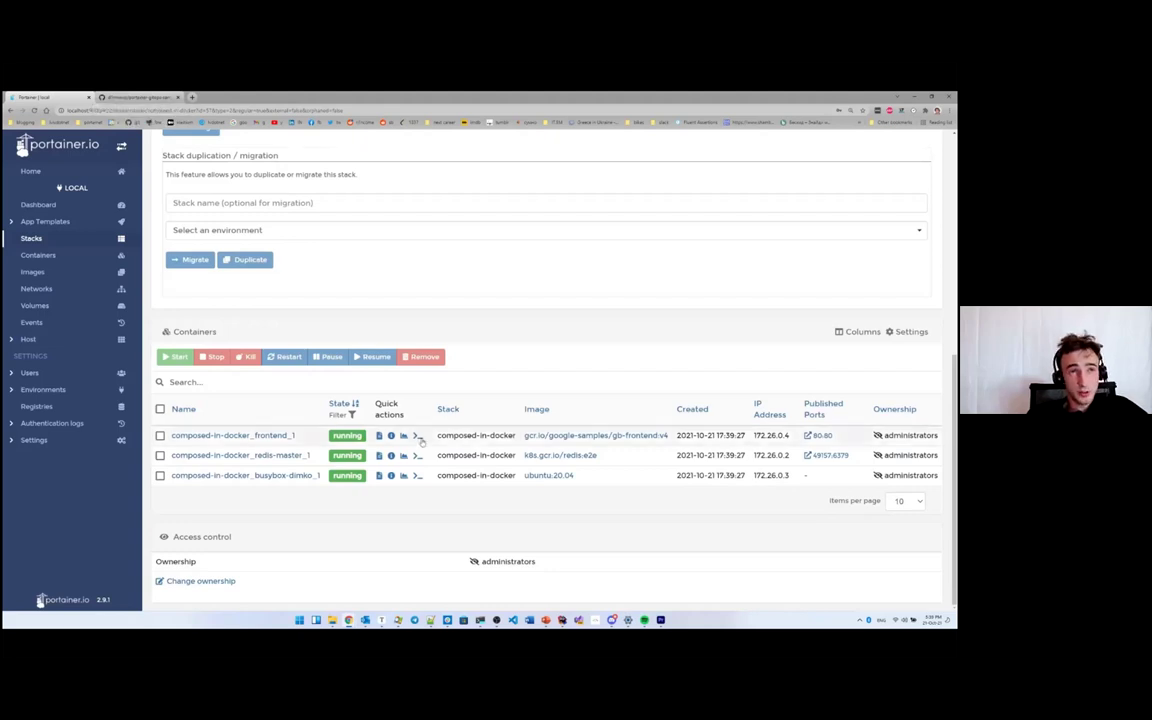
scroll(277, 323, up, 3)
scroll(277, 323, up, 3)
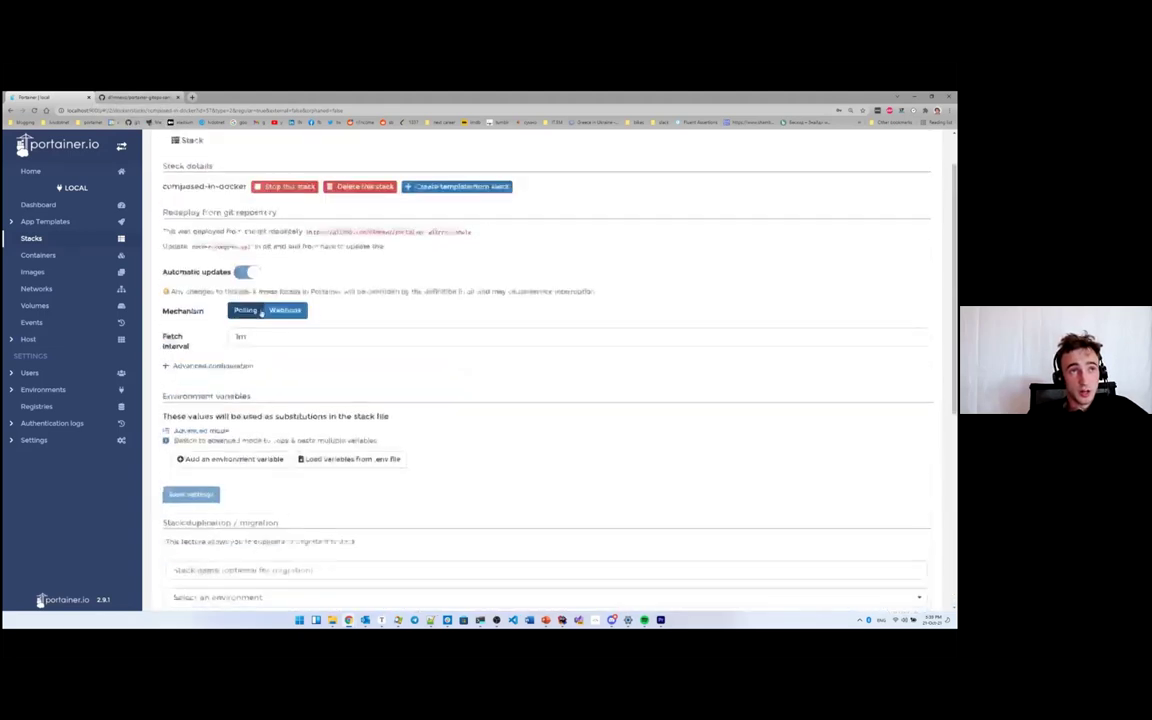
In the GitHub repository's docker-compose.yml, change the busybox service's image to ubuntu:18.04, commit to master and check the saved tag
click(155, 97)
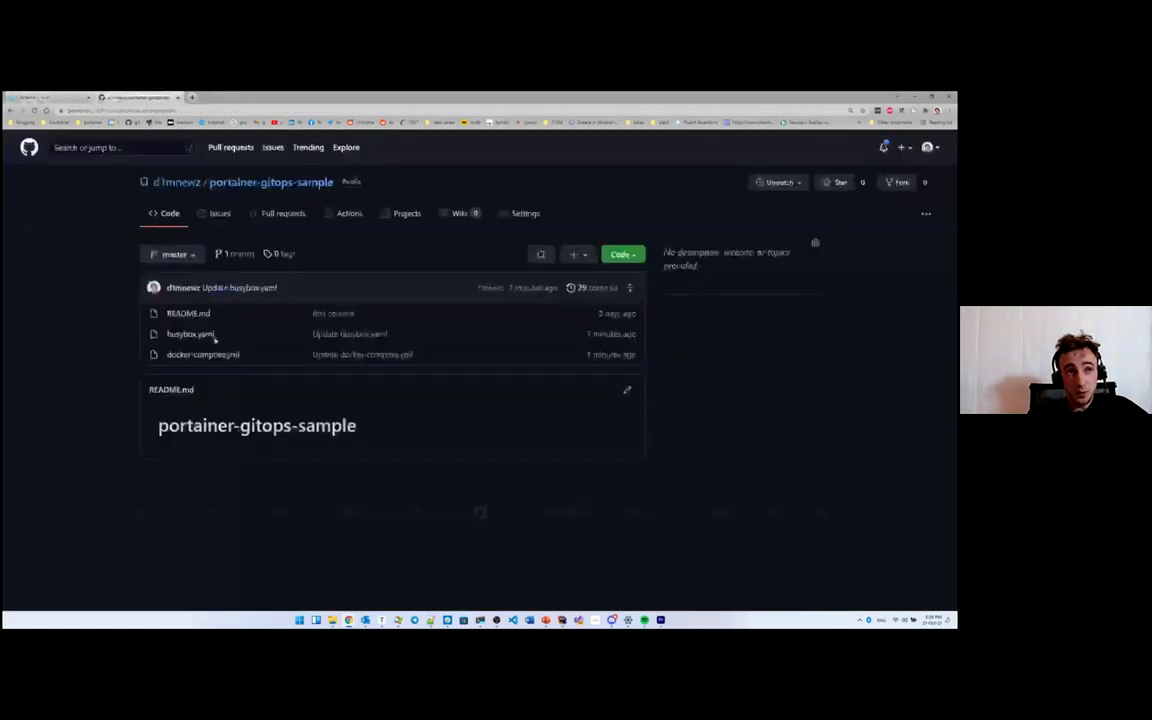
click(213, 362)
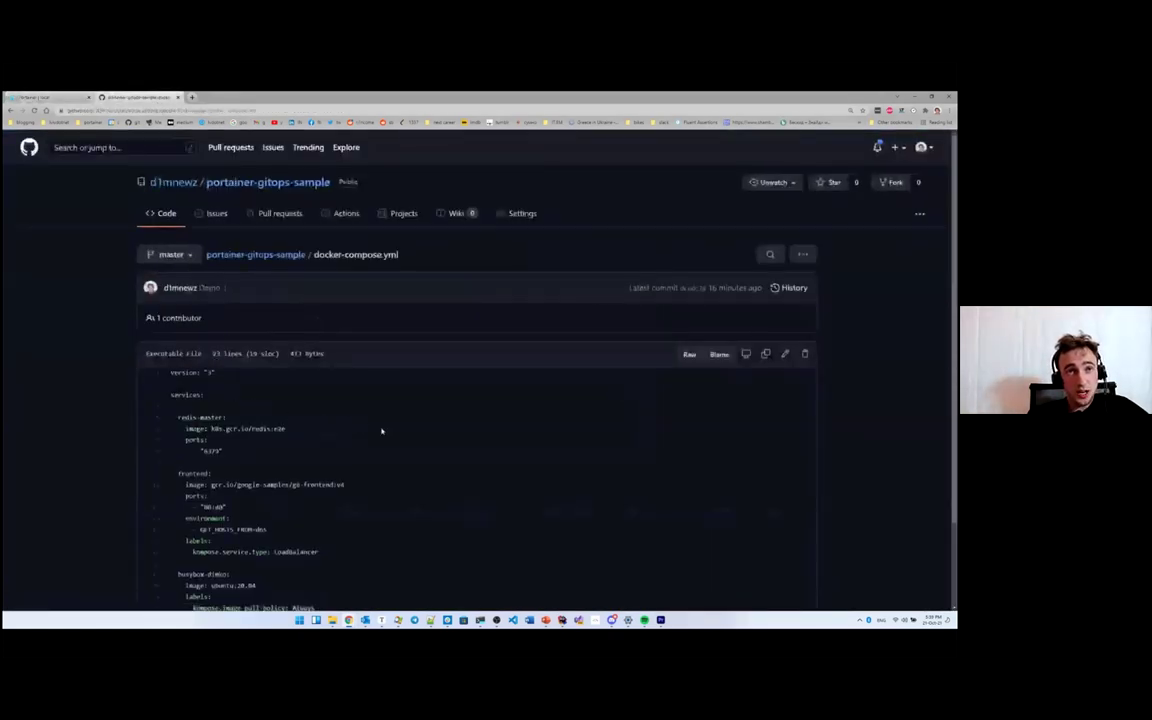
scroll(401, 432, down, 2)
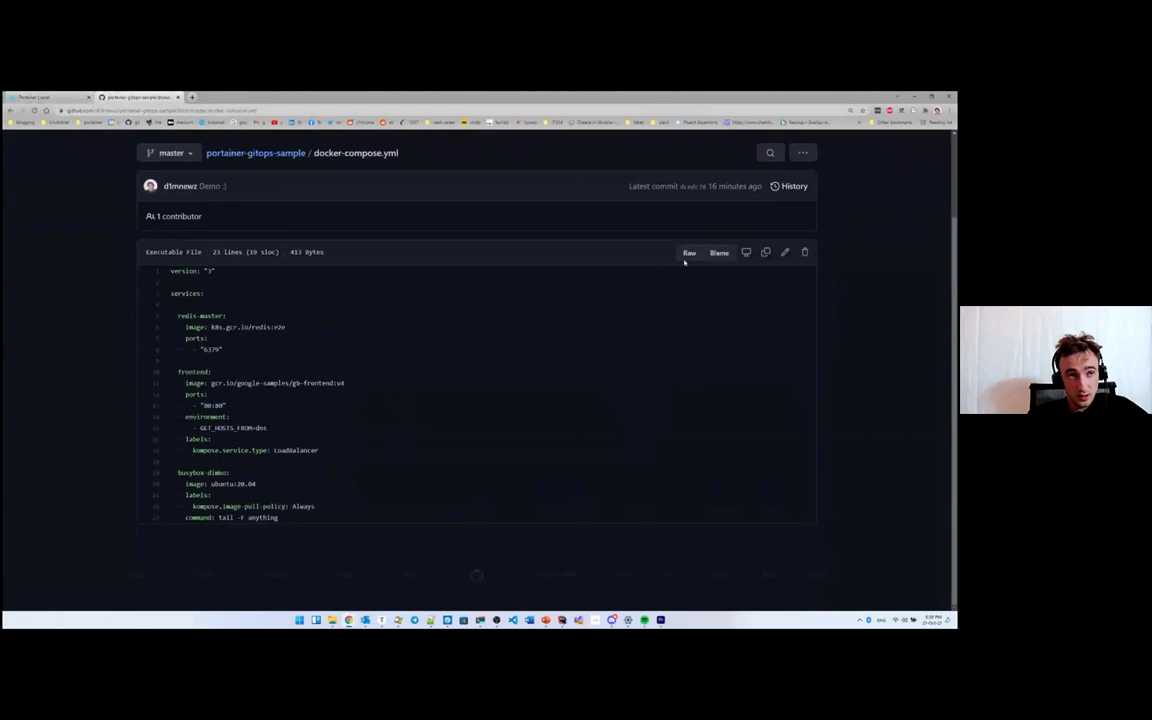
click(785, 252)
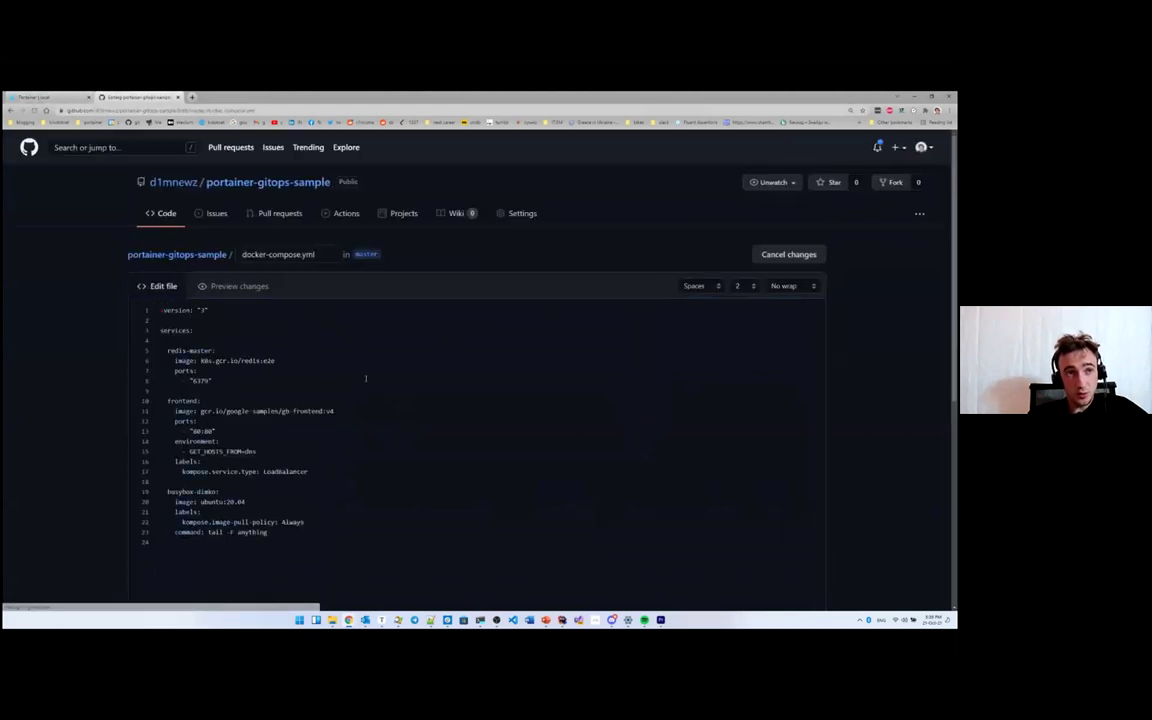
double_click(228, 502)
text(18)
scroll(287, 464, down, 1)
scroll(287, 464, down, 5)
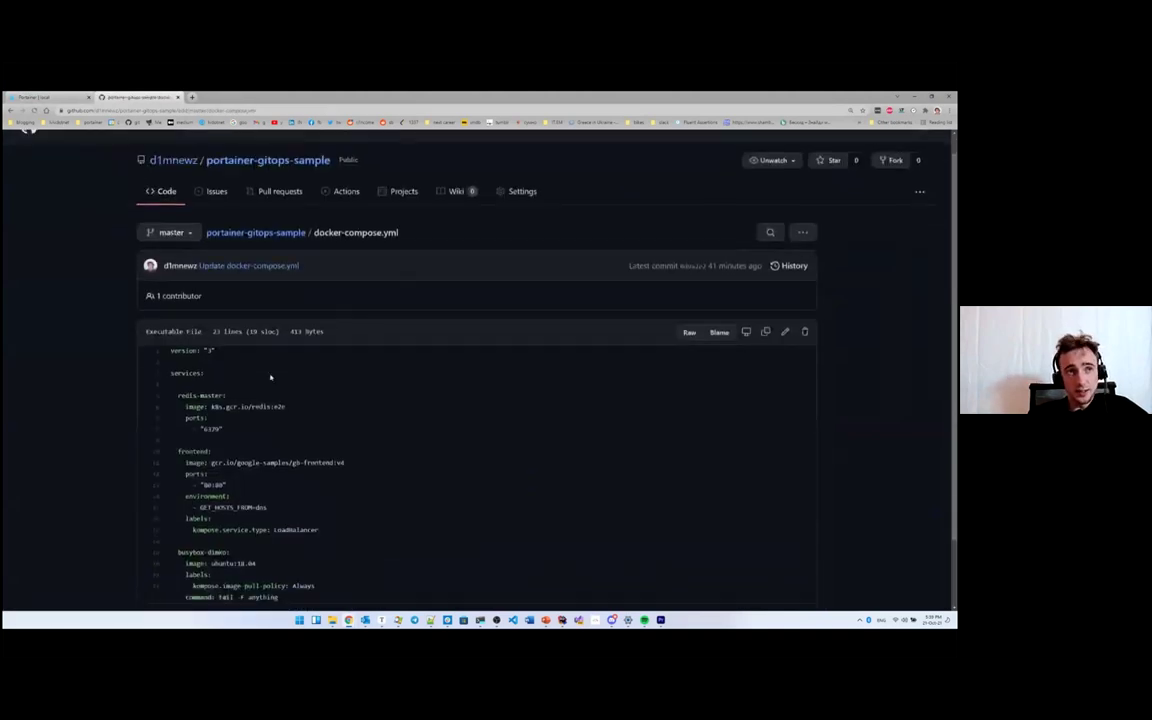
scroll(254, 483, down, 2)
double_click(254, 483)
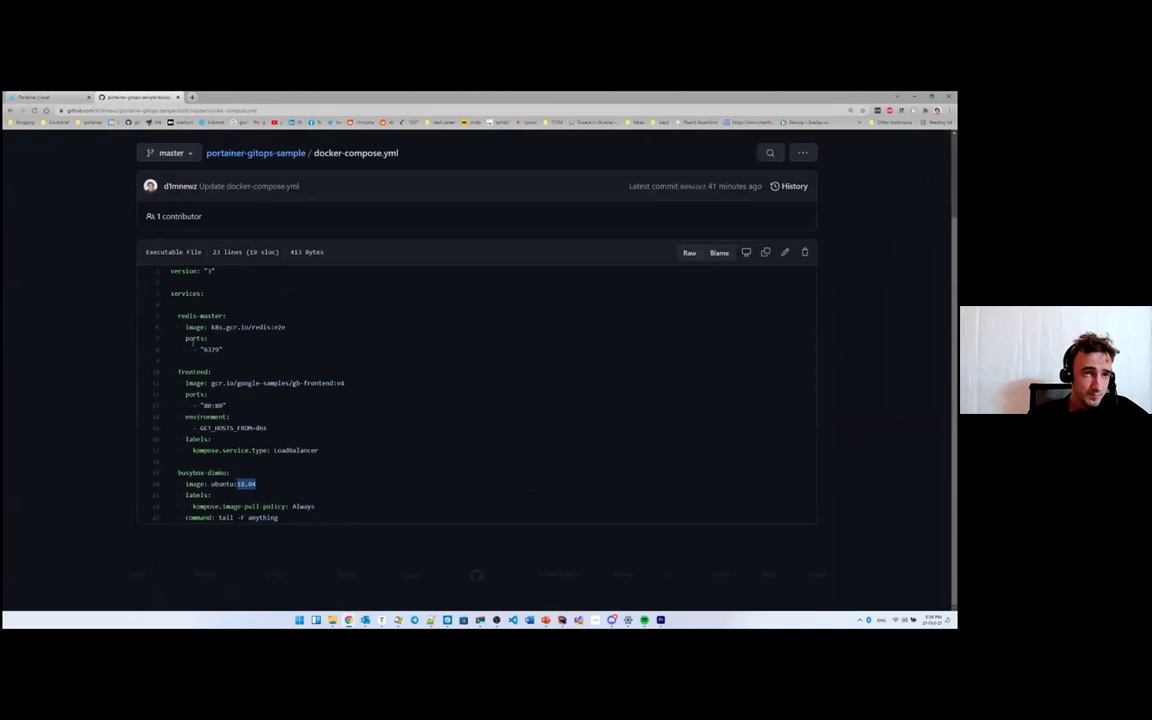
Return to Portainer and check which image the stack's busybox container is using
click(66, 92)
scroll(310, 348, down, 5)
scroll(310, 348, down, 1)
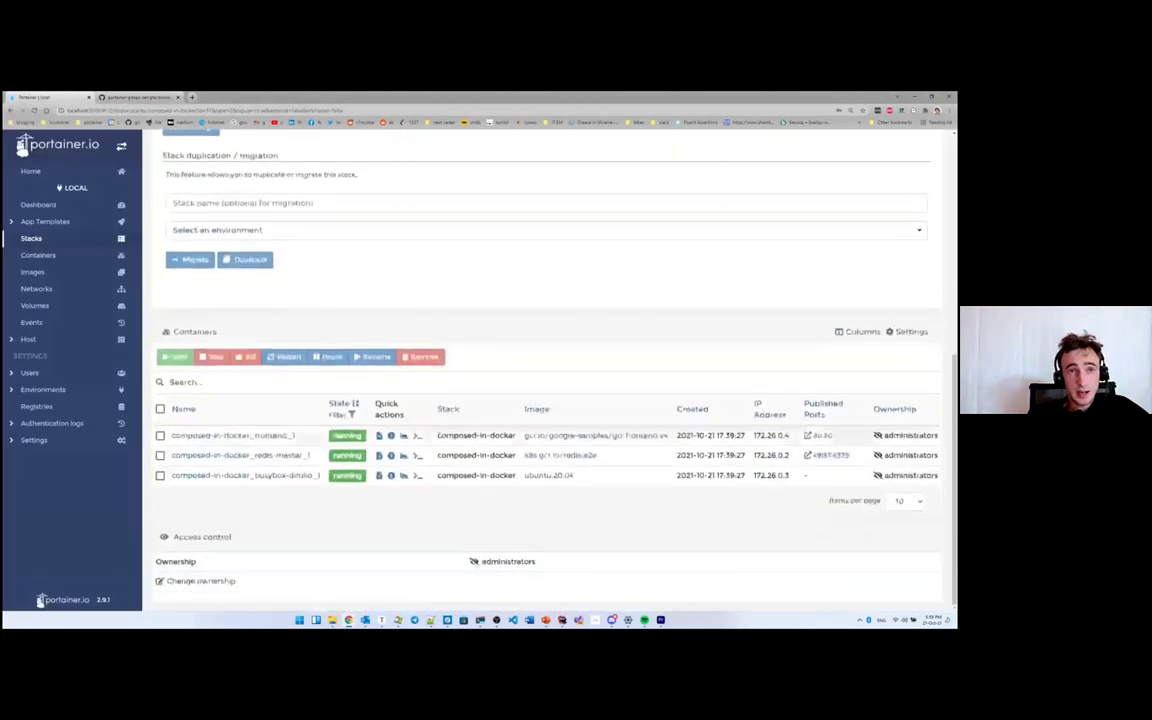
drag(576, 477, 523, 476)
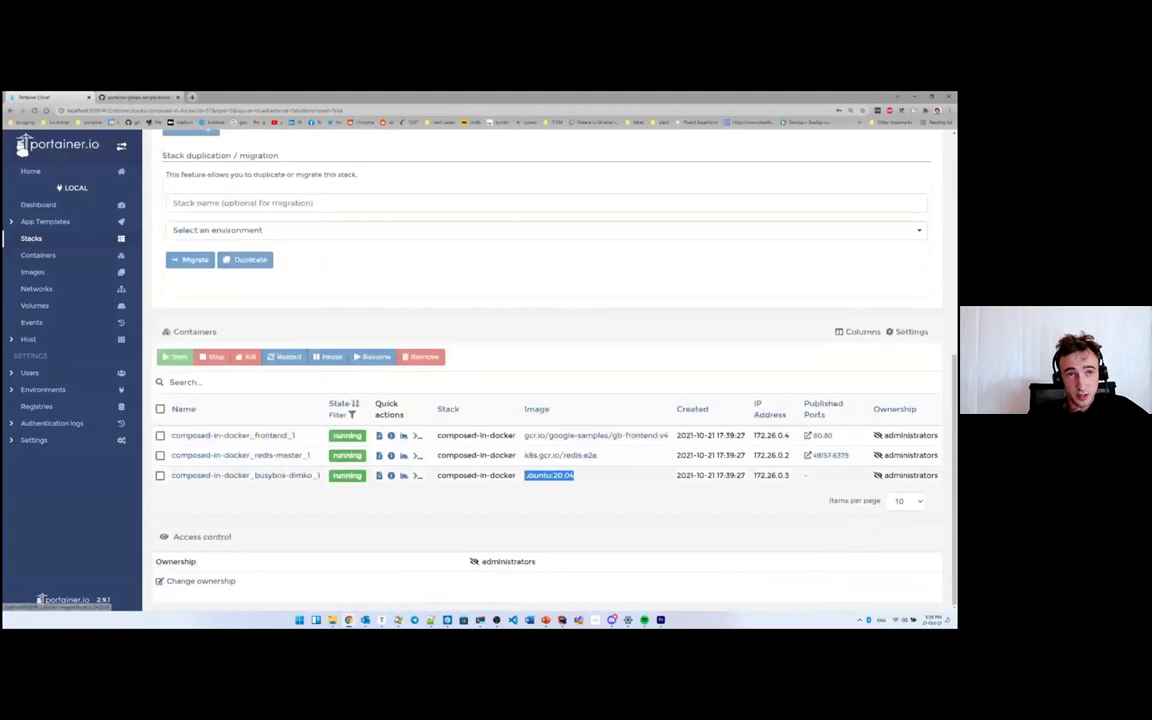
Enable auto refresh for the local environment's container list
click(38, 255)
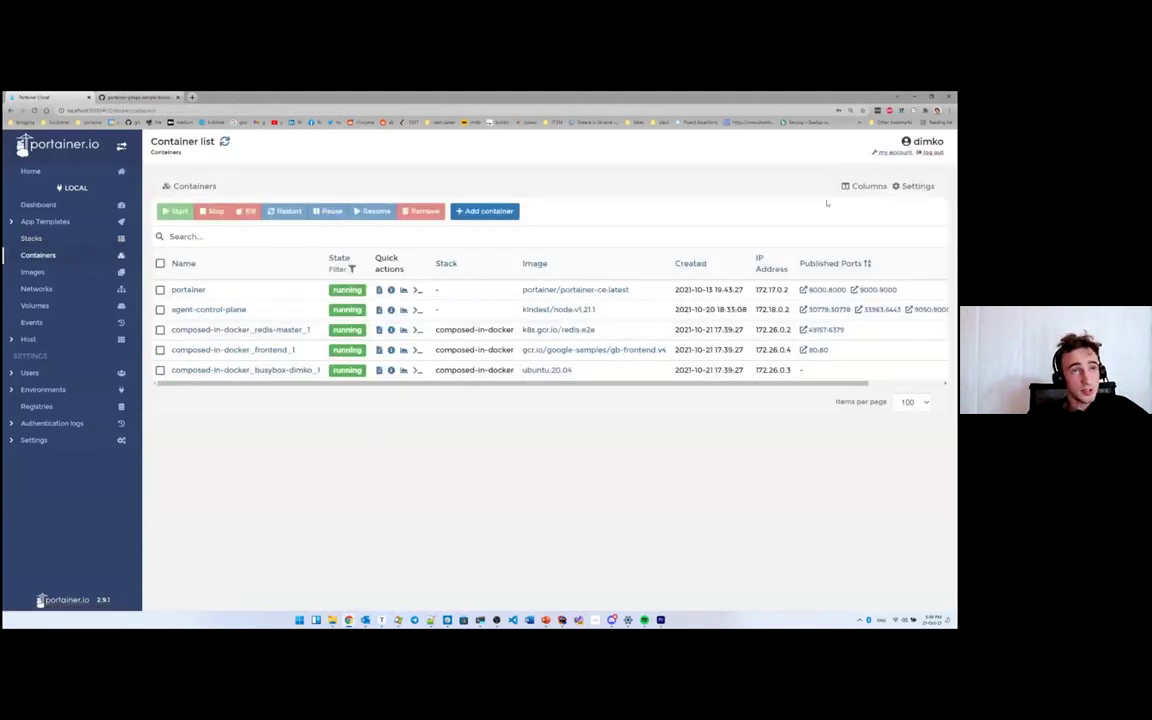
click(932, 187)
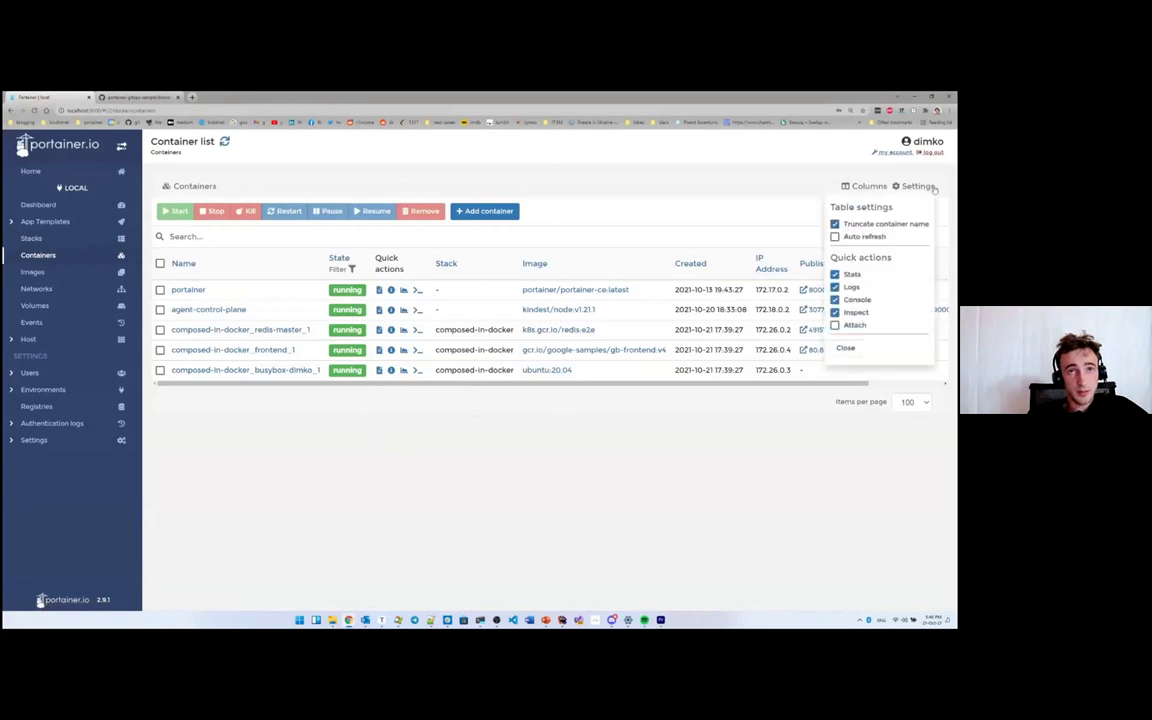
click(930, 189)
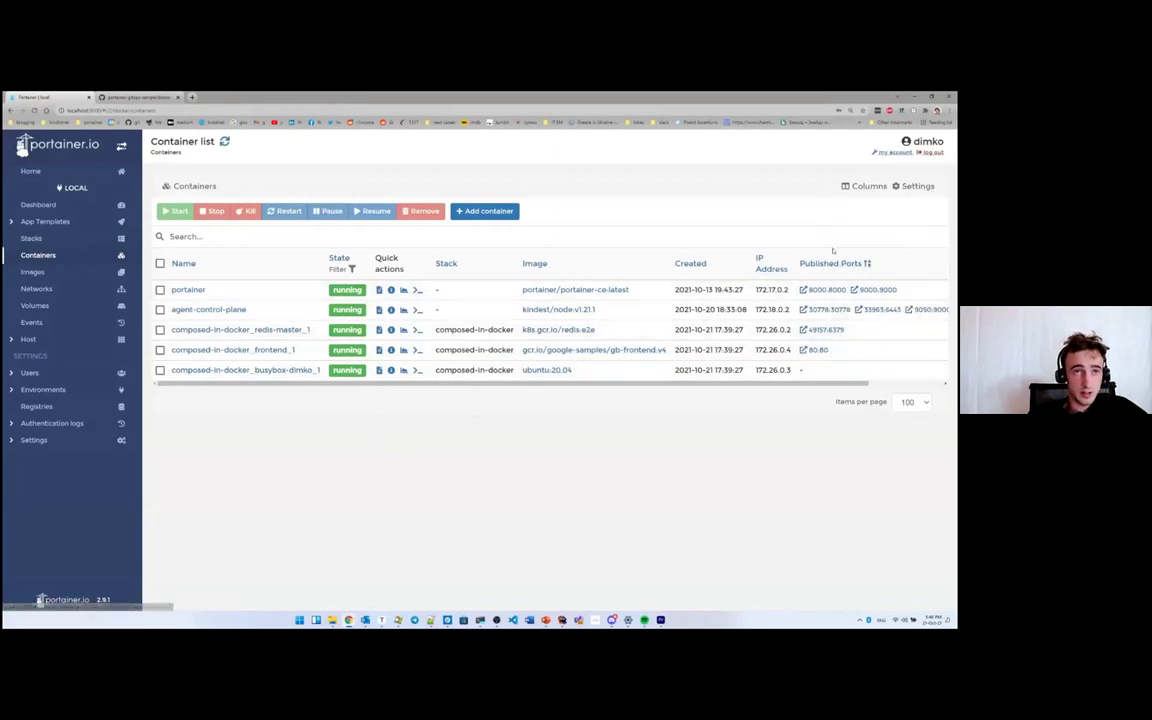
click(915, 187)
click(886, 235)
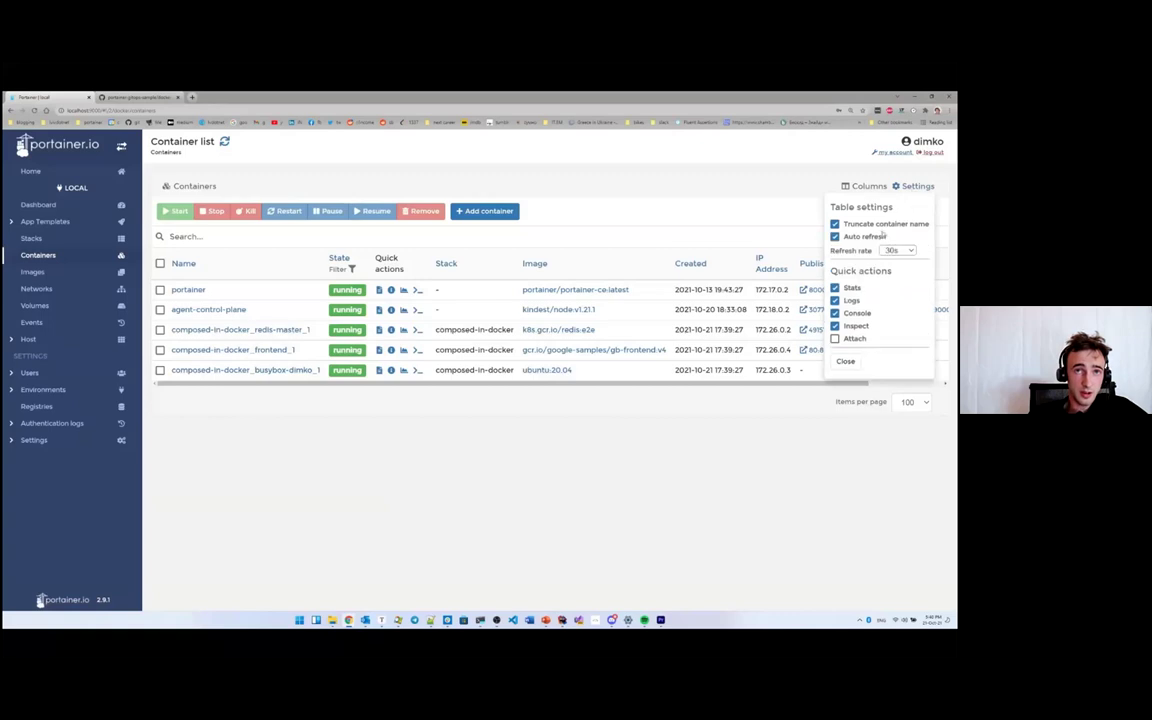
click(915, 186)
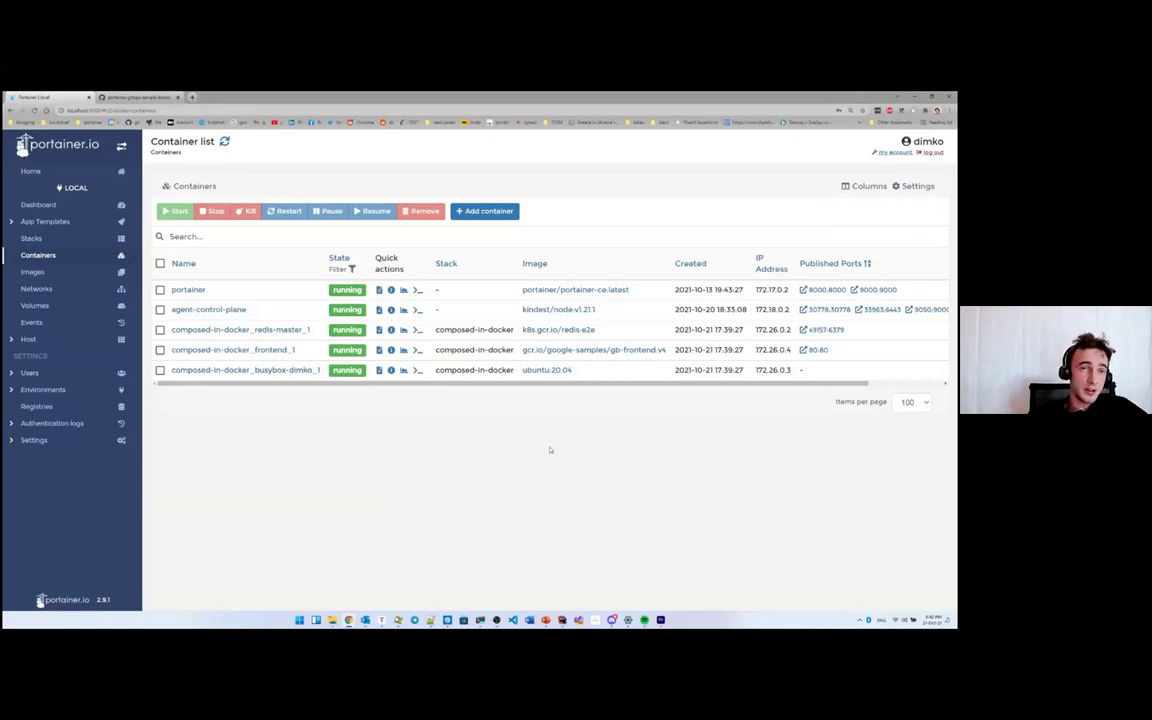
Check the busybox container's updated image tag, view that image's details, and go back to the container list
drag(574, 370, 521, 371)
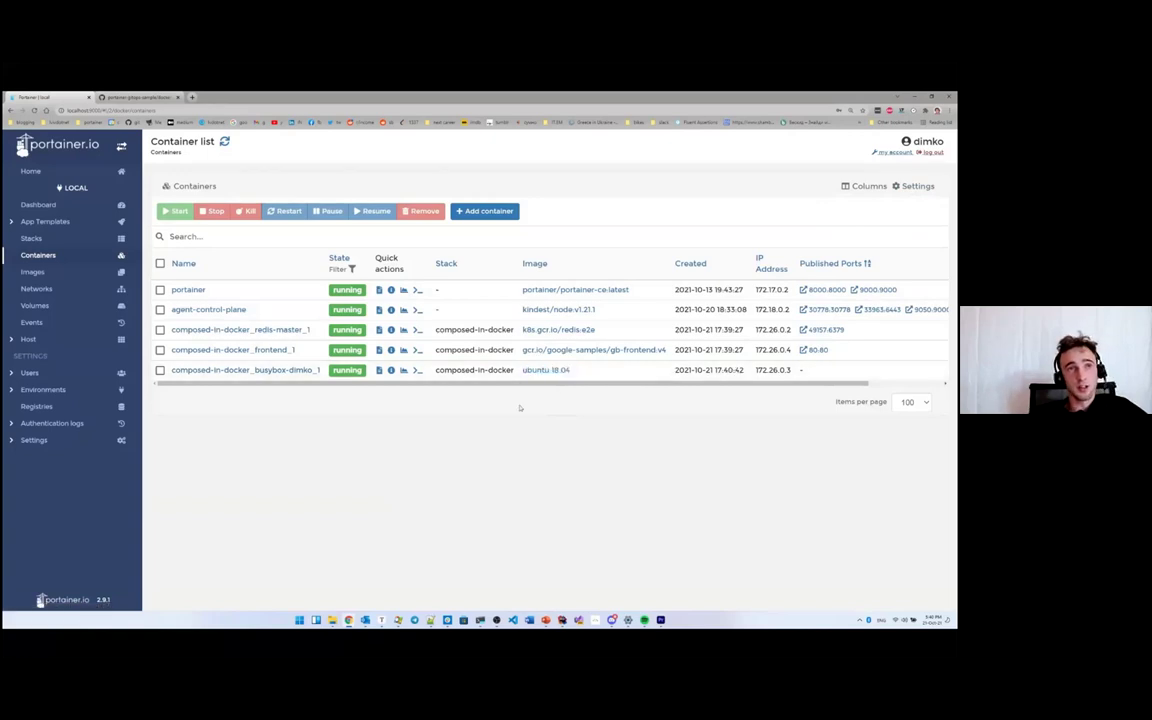
drag(571, 370, 544, 370)
click(521, 370)
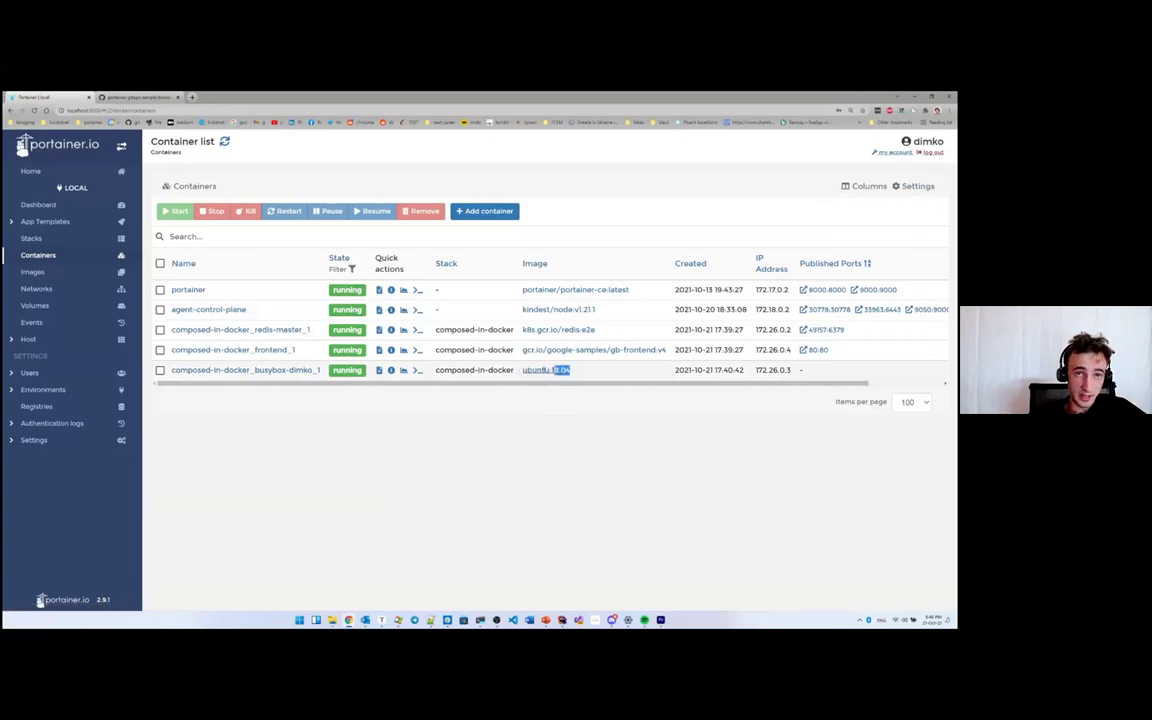
click(540, 370)
scroll(402, 397, down, 3)
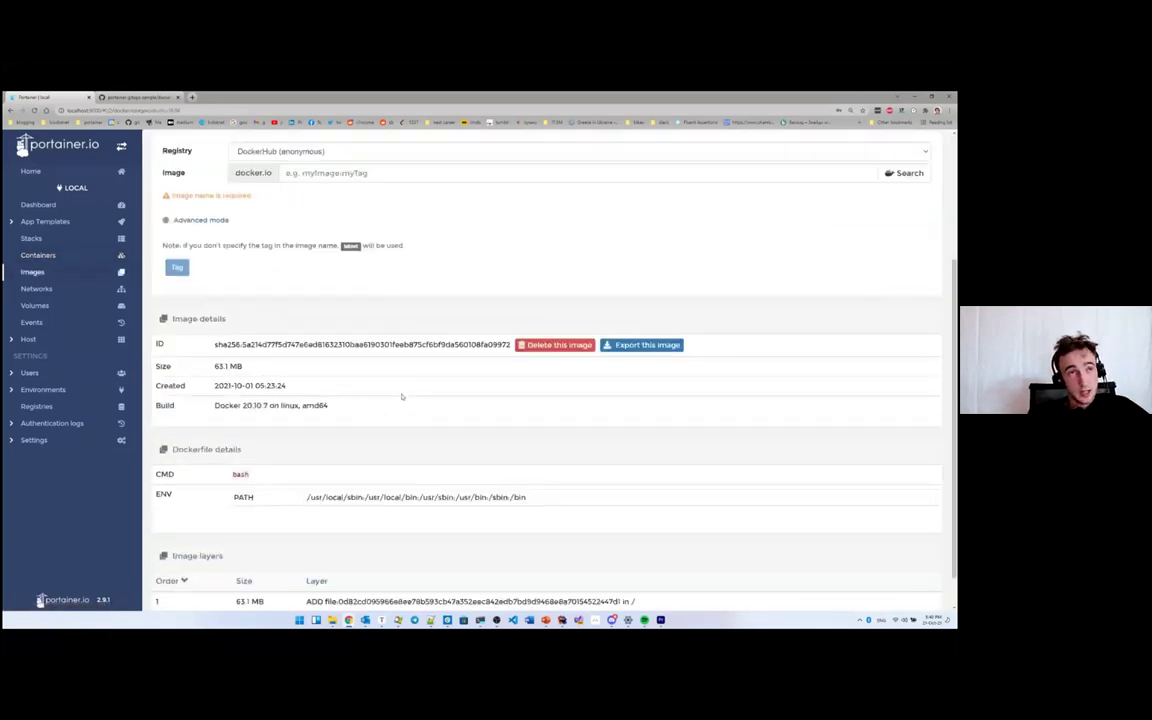
scroll(390, 402, up, 3)
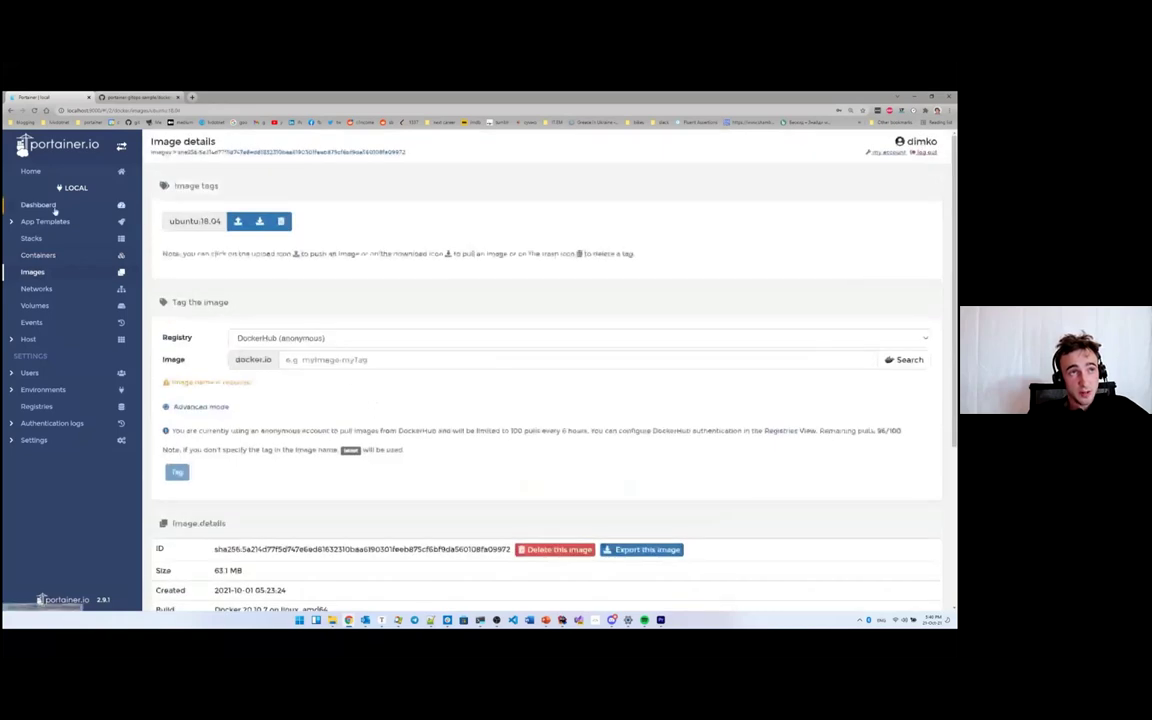
click(38, 255)
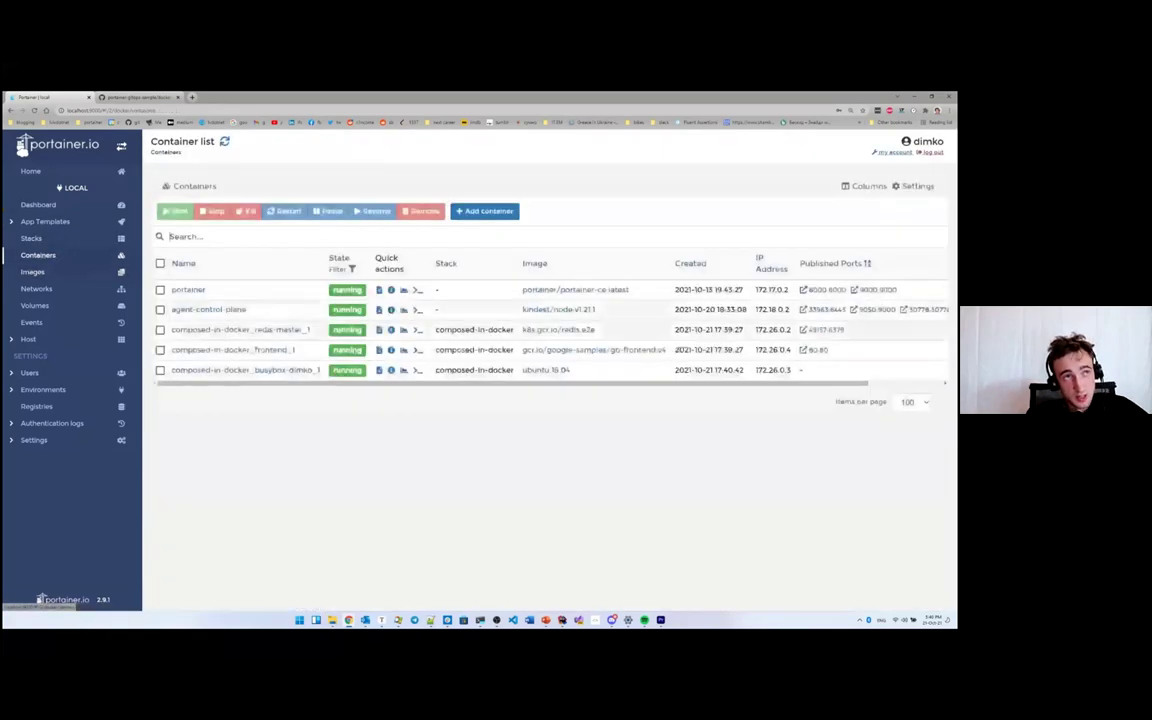
Switch to the dimkind Kubernetes environment and open its list of applications
click(31, 173)
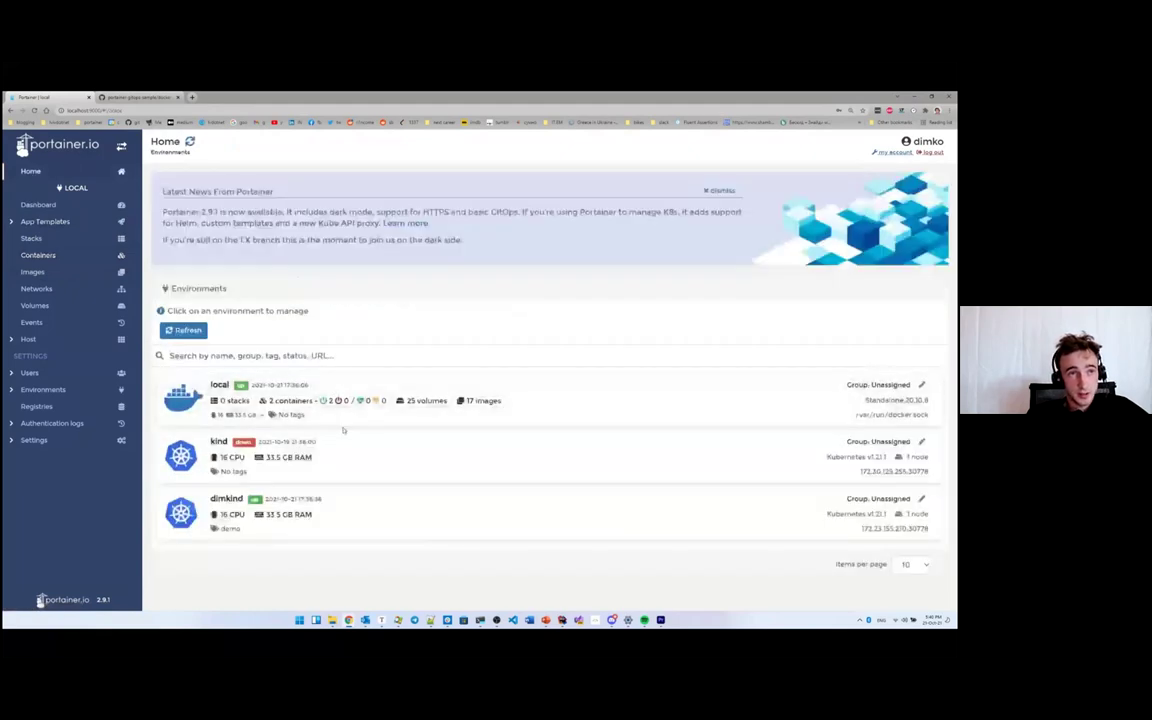
click(346, 502)
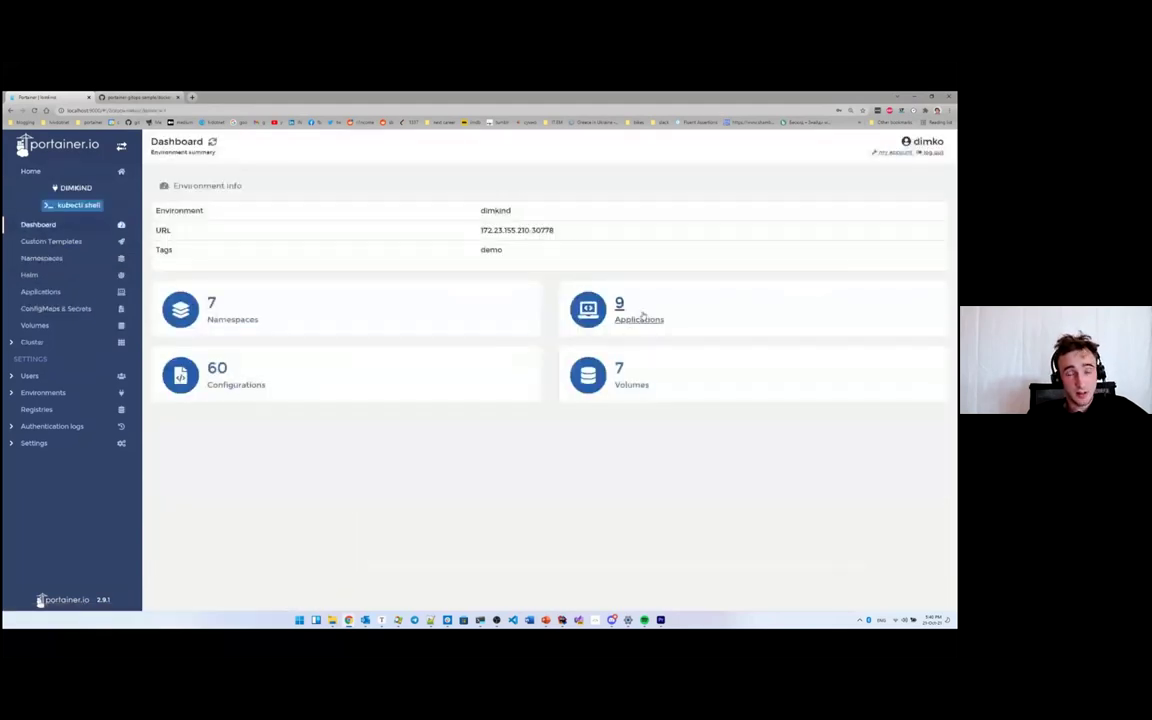
click(642, 316)
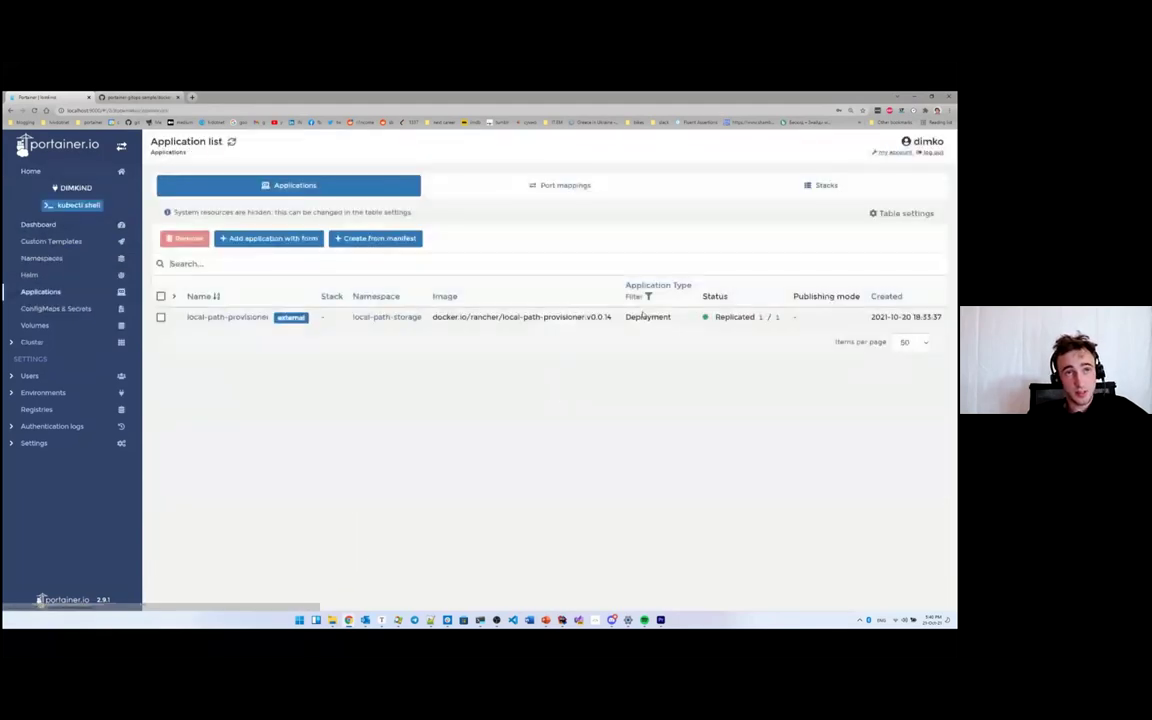
Start a manifest deployment in the demo namespace and name it composed-kube
click(399, 241)
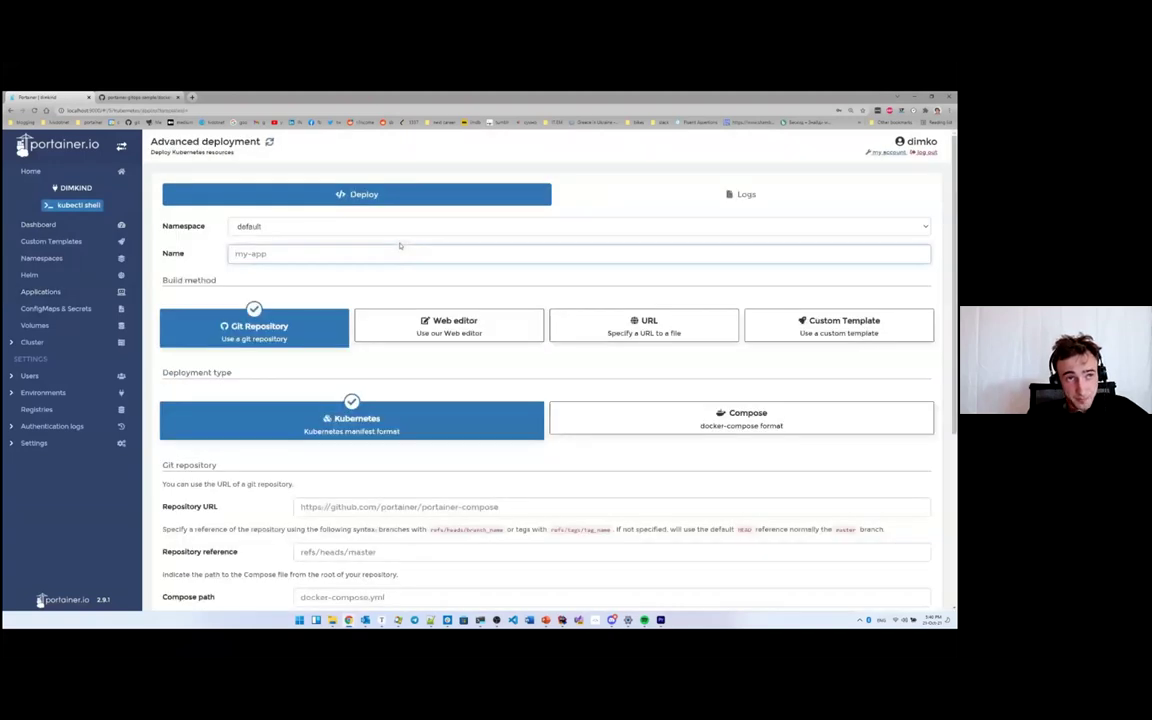
click(399, 227)
click(301, 249)
click(302, 253)
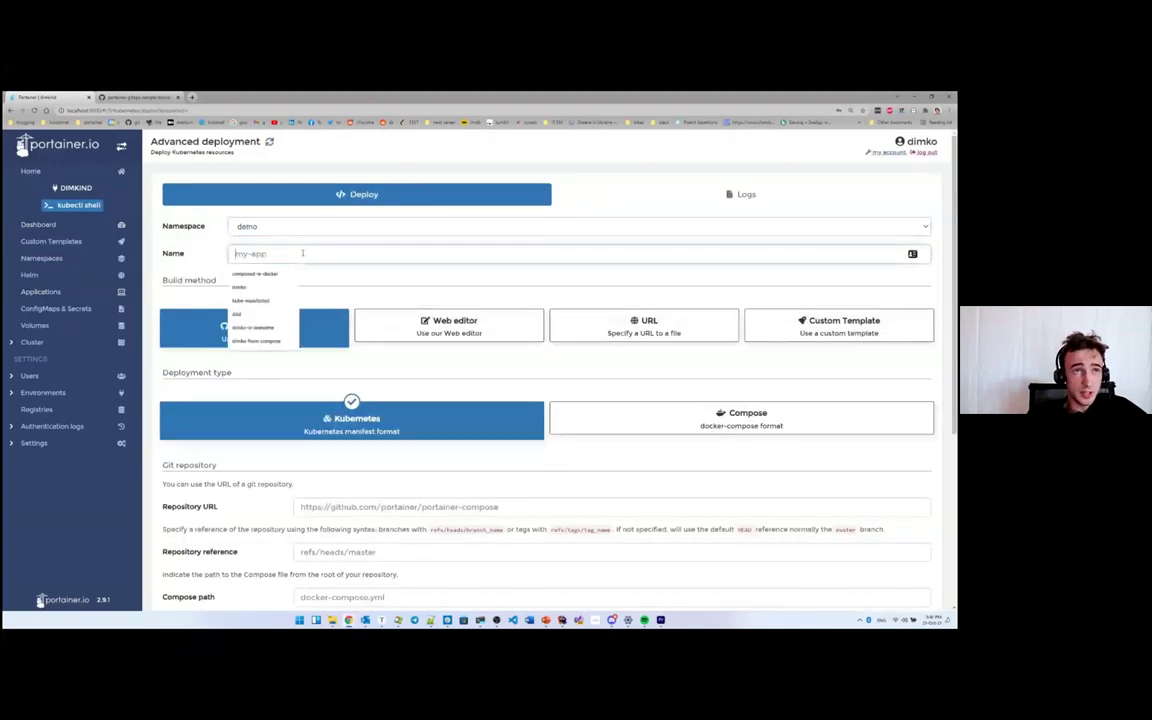
text(com)
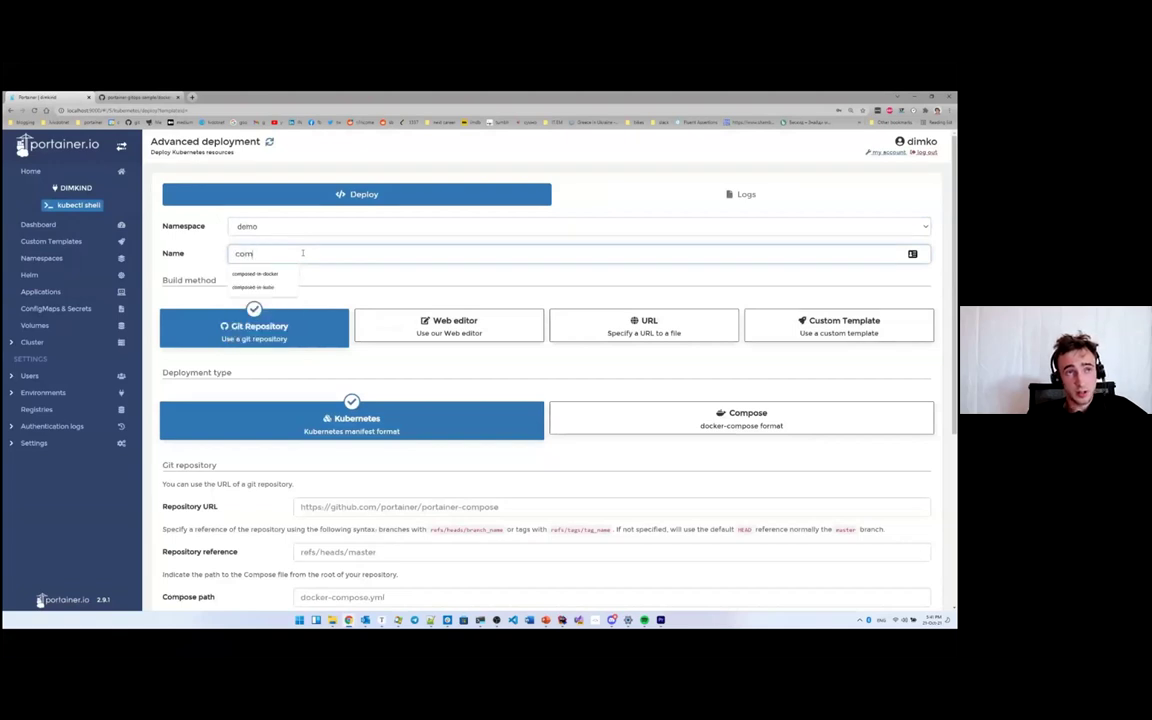
text(posed-kube)
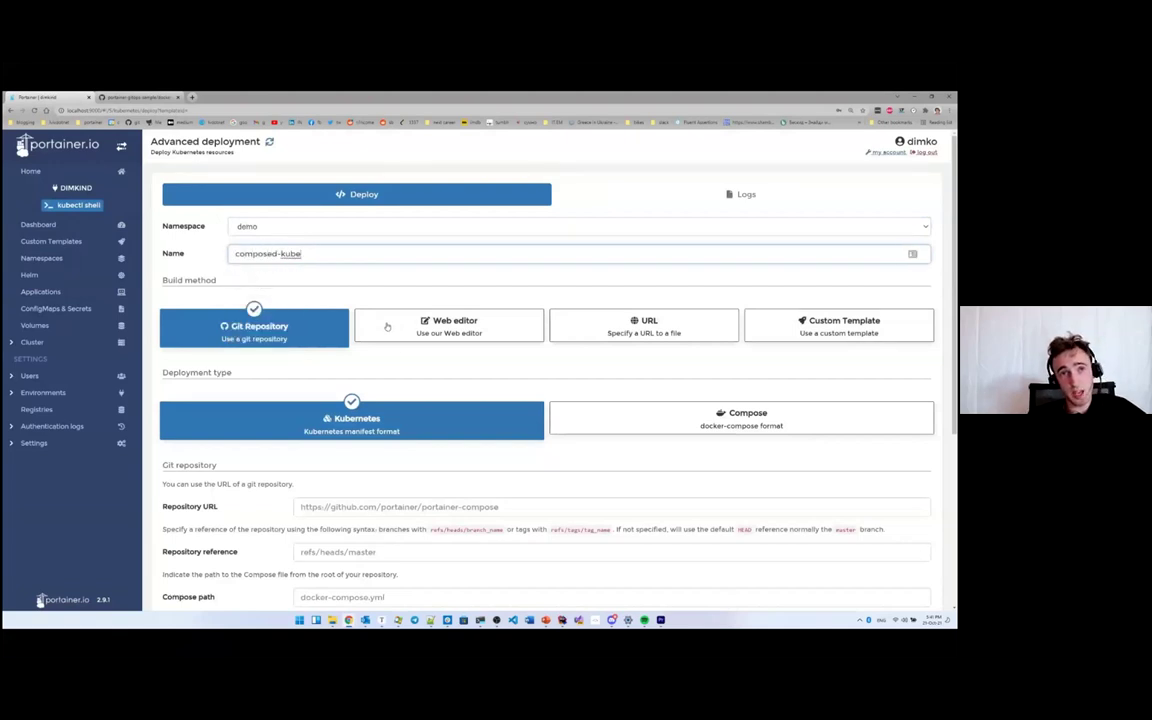
Set the deployment type to Compose, using the portainer-gitops-sample GitHub repository, reference refs/heads/master and path docker-compose.yml
scroll(404, 359, down, 1)
scroll(404, 359, down, 1)
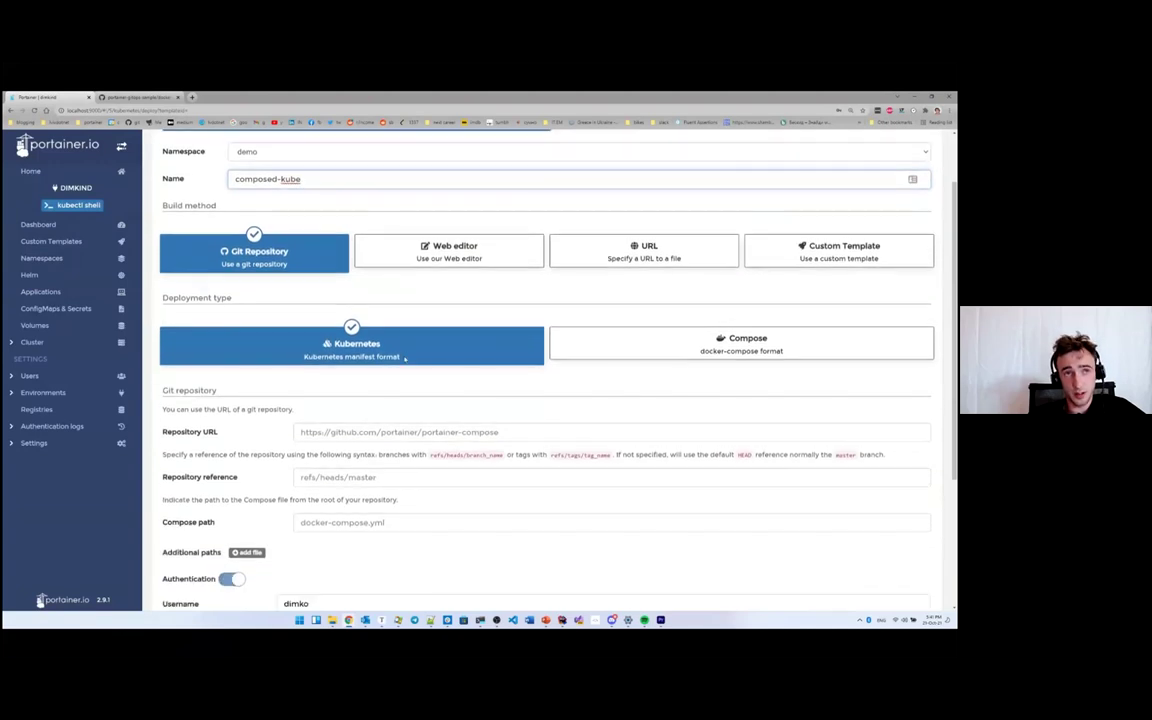
click(555, 340)
click(438, 431)
click(350, 450)
click(340, 477)
click(340, 511)
click(340, 522)
click(315, 542)
Turn off Git authentication, set the polling fetch interval to 1m, and deploy the composed-kube stack
scroll(280, 518, down, 1)
scroll(280, 518, down, 3)
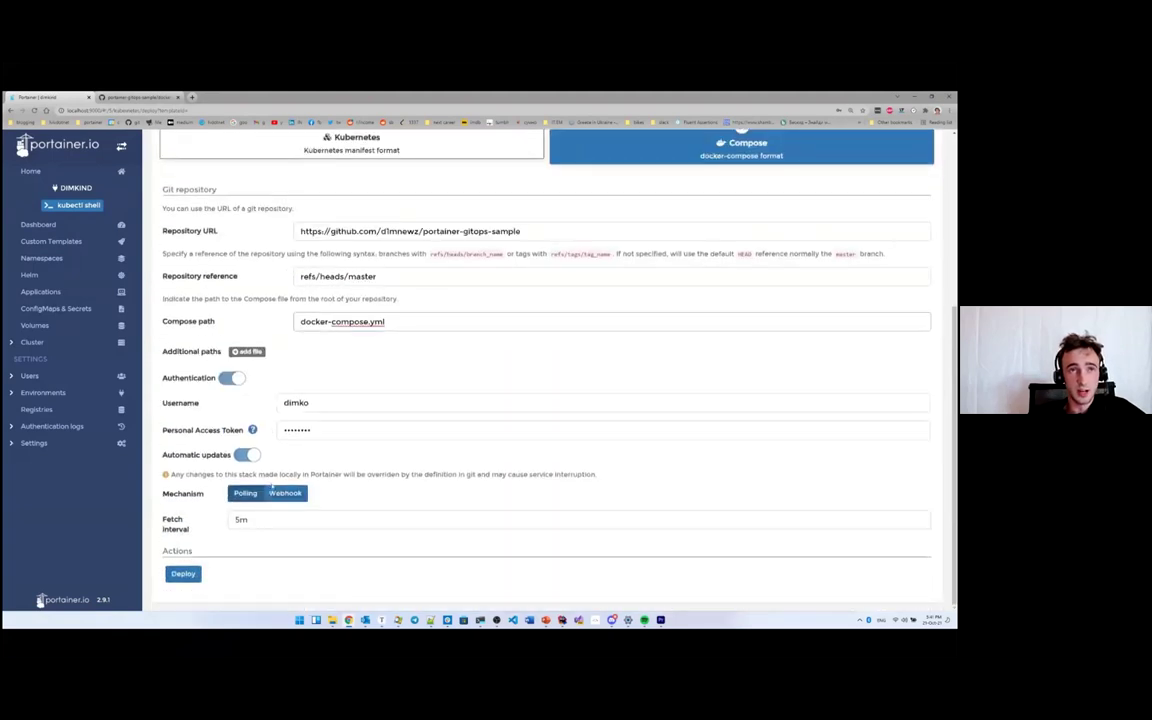
click(229, 375)
double_click(241, 519)
key(BackSpace)
text(1m)
click(201, 520)
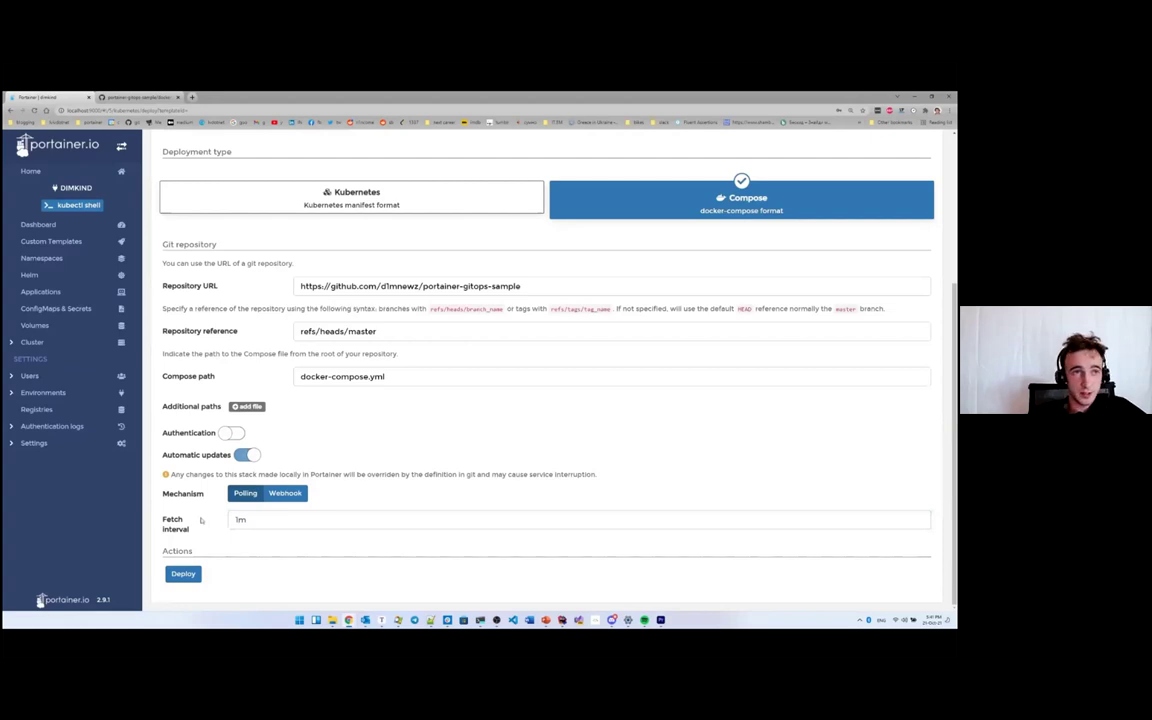
click(190, 575)
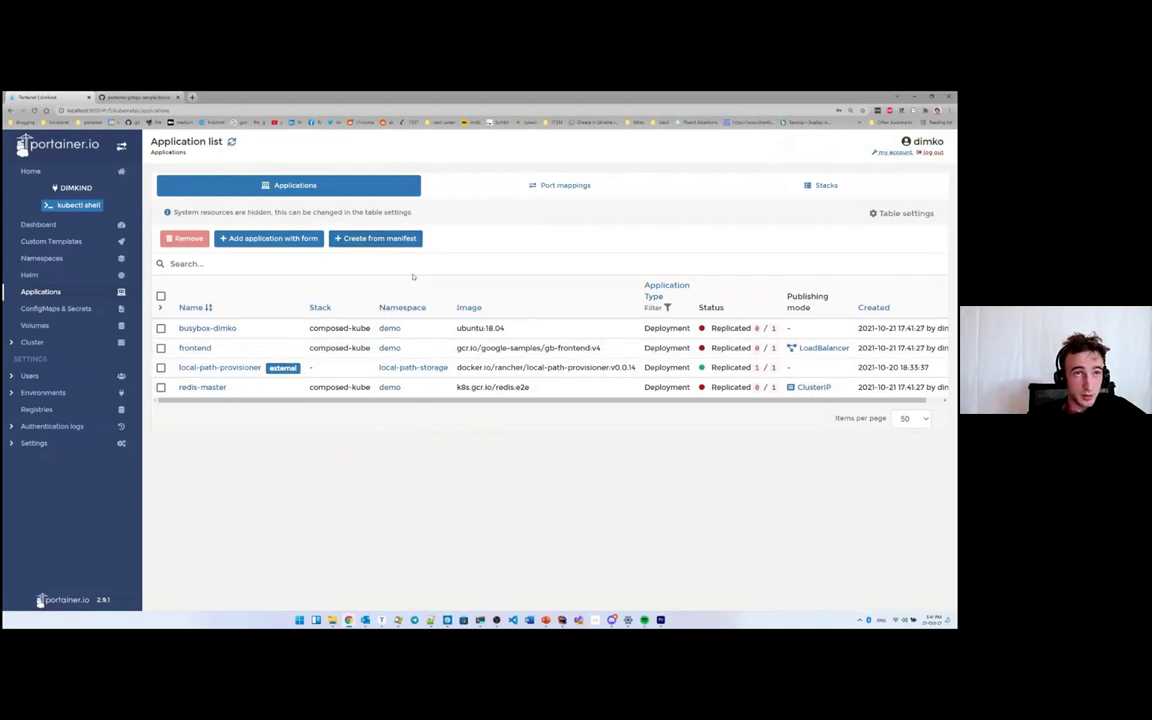
Reload the application list and check the image used by composed-kube's busybox application
key(F5)
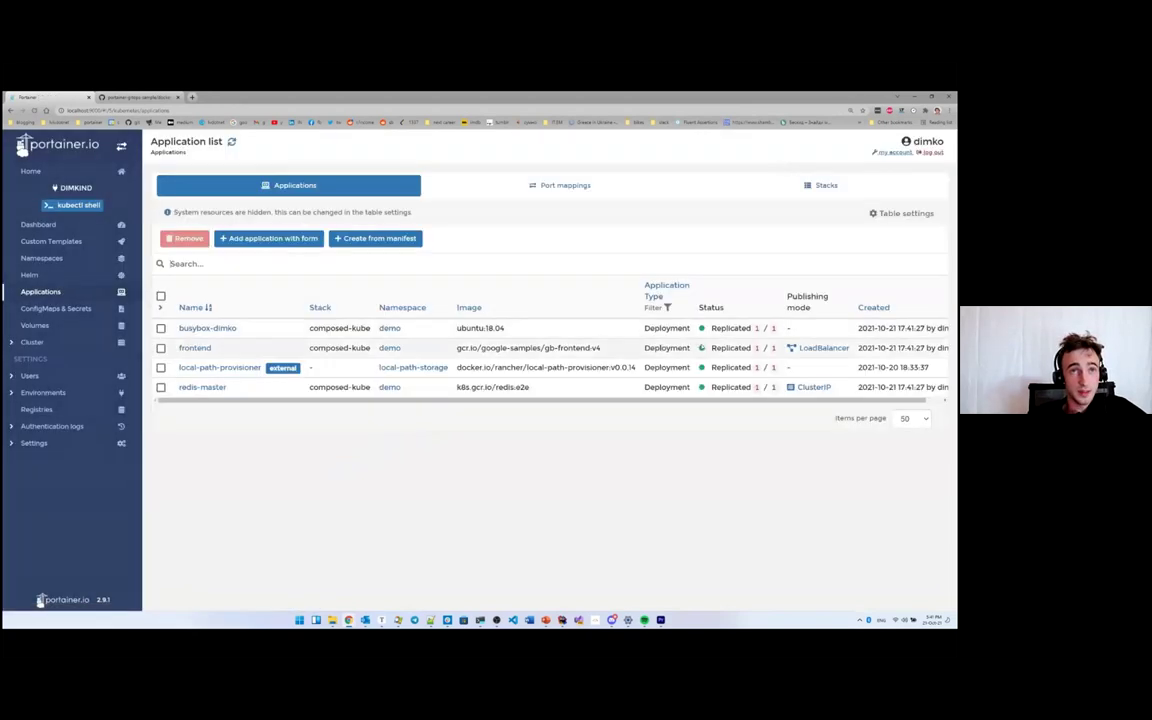
drag(505, 328, 460, 324)
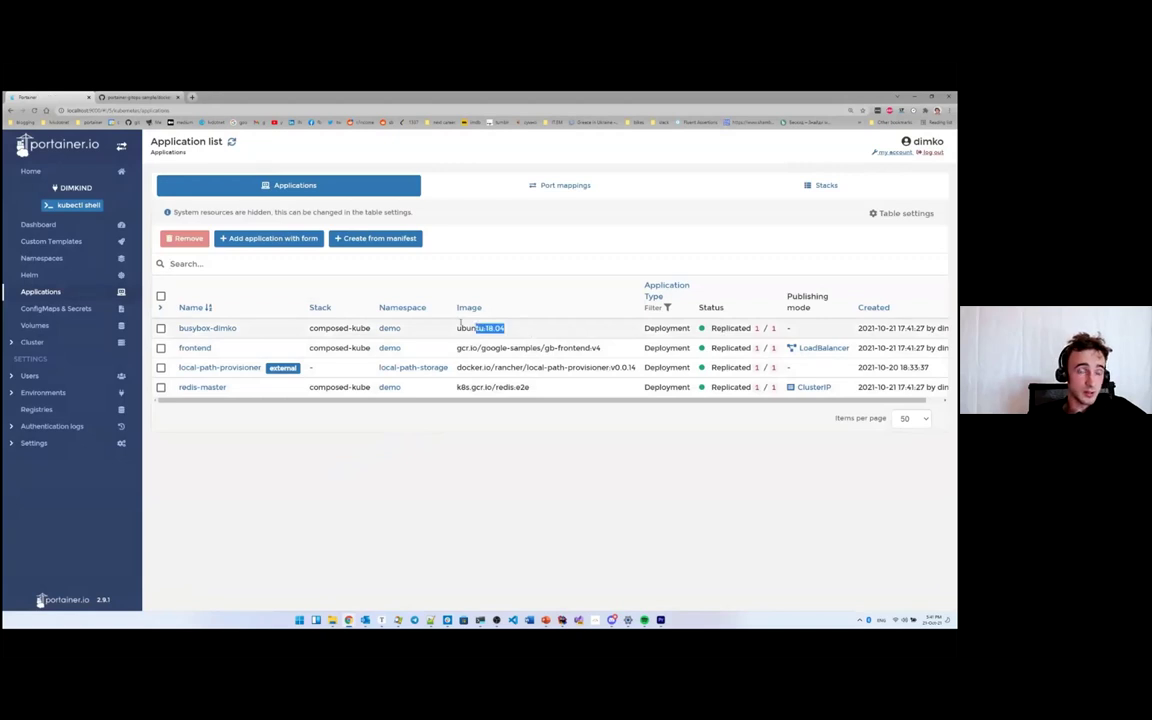
Start another manifest deployment in the demo namespace and name it manifested-in-kube
click(392, 241)
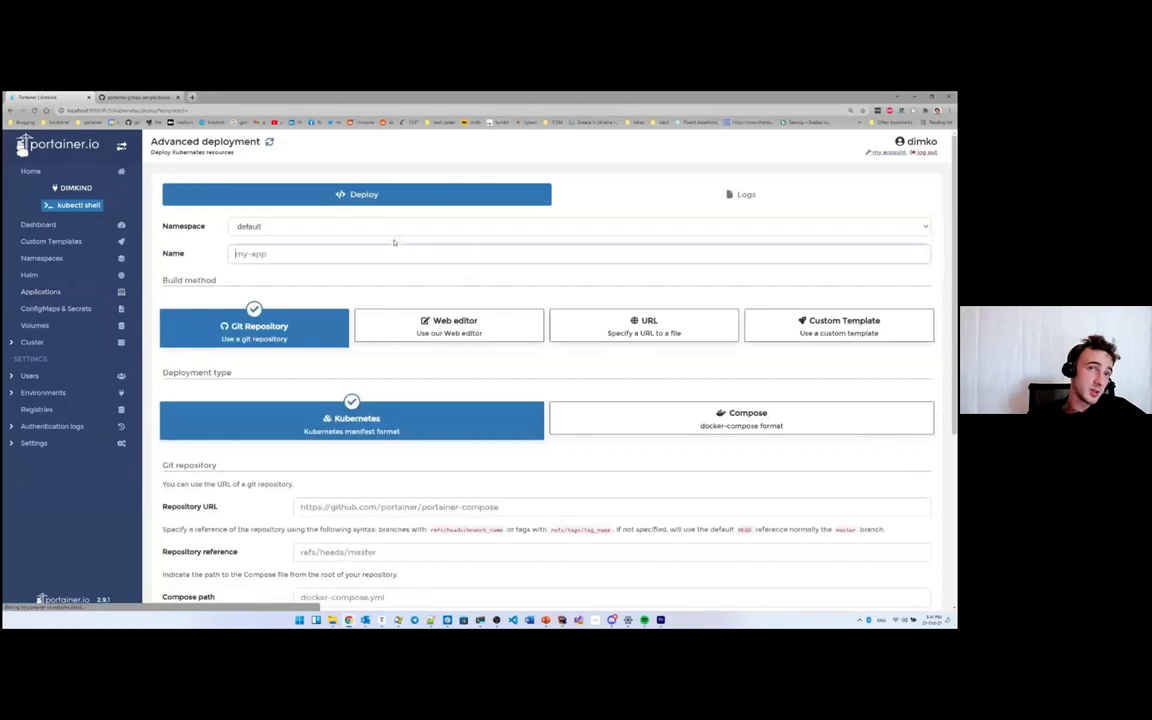
click(352, 228)
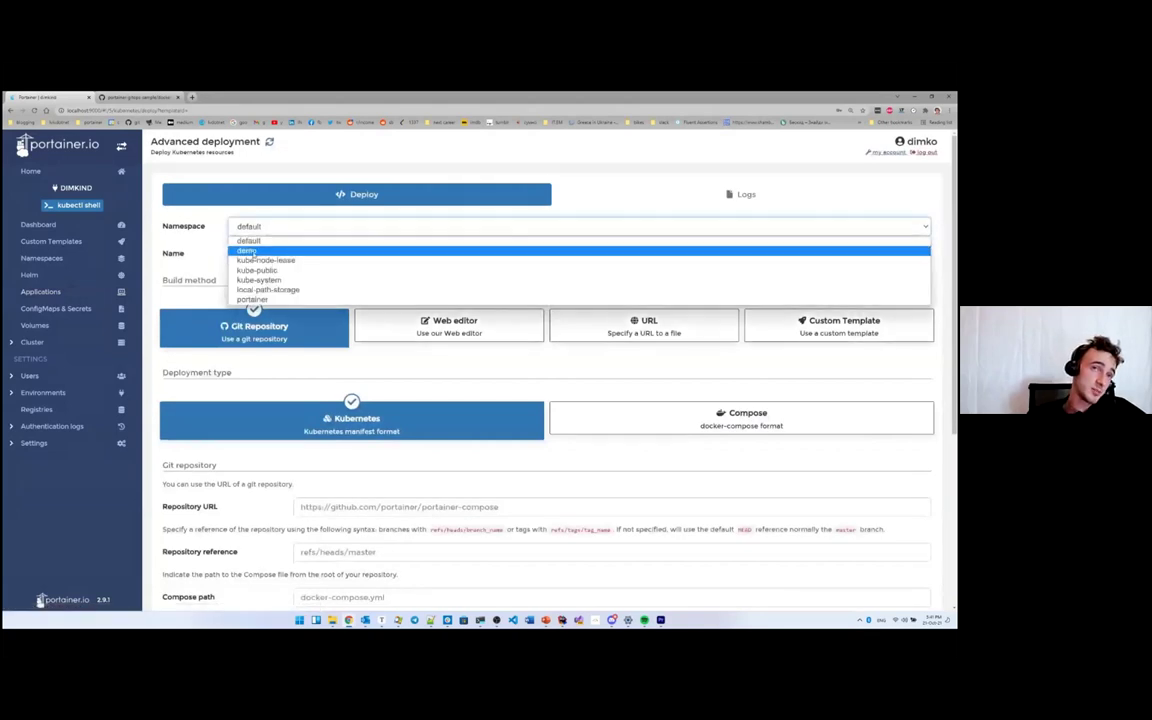
click(262, 249)
click(260, 254)
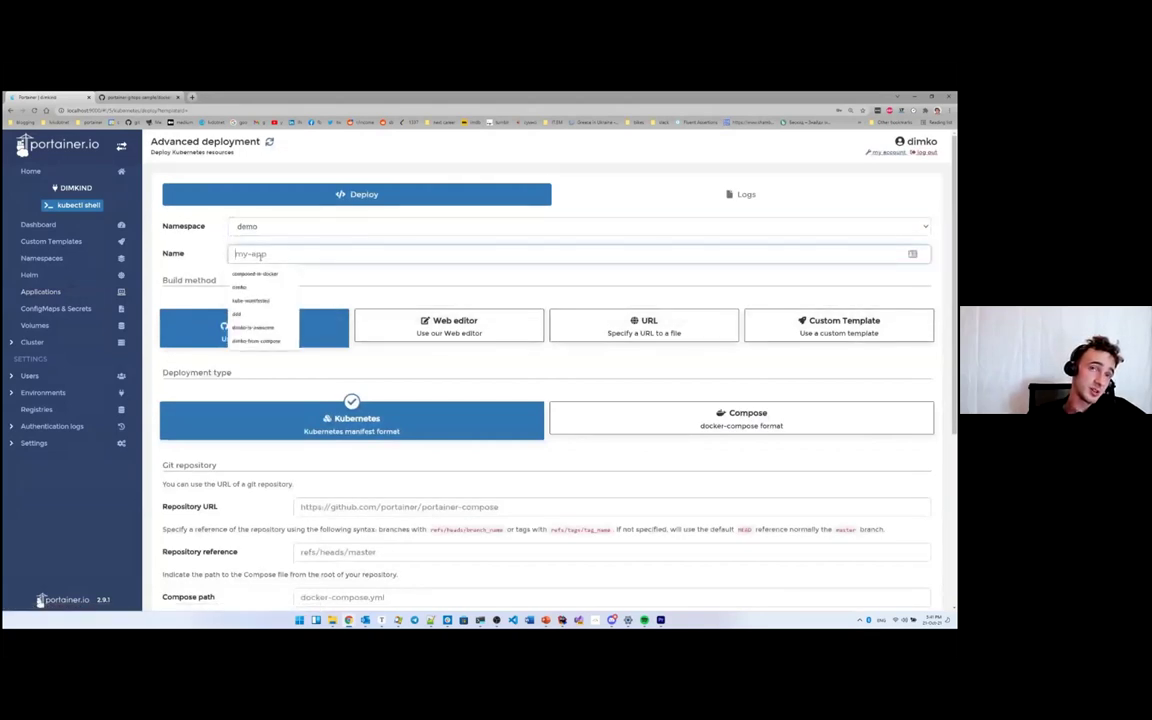
text(manifested-in-kube)
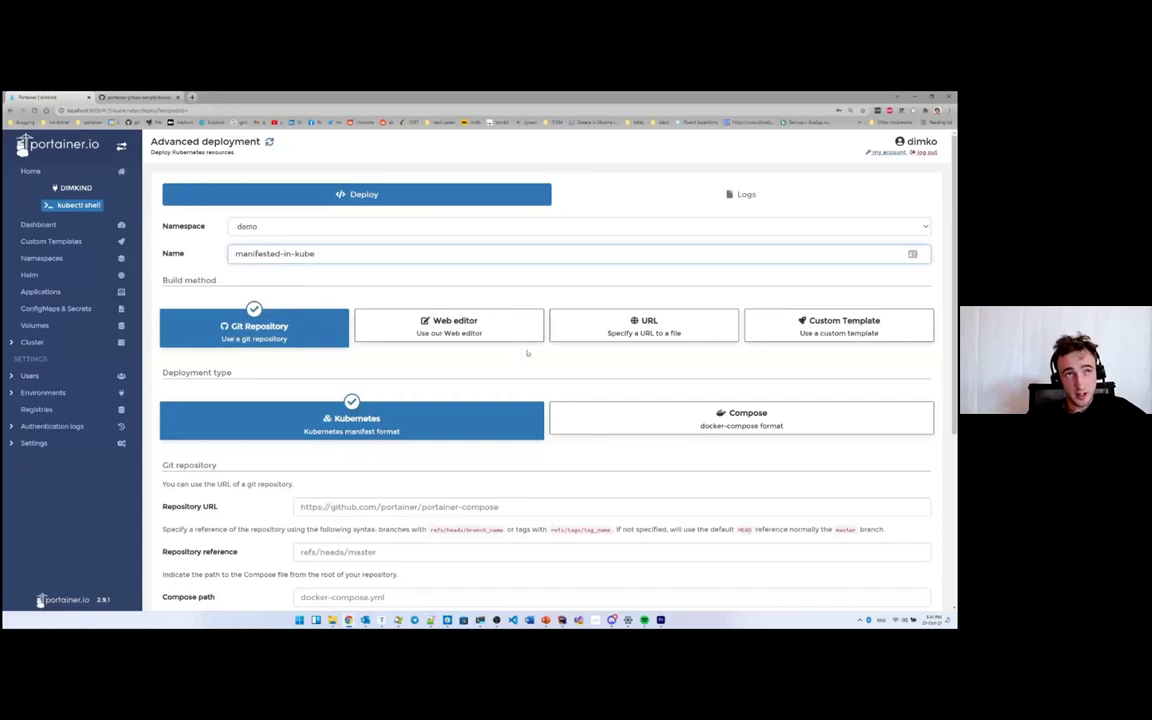
Point the Kubernetes manifest deployment at the portainer-gitops-sample repository with reference refs/heads/master and file path busybox.yaml
scroll(480, 400, down, 1)
click(415, 432)
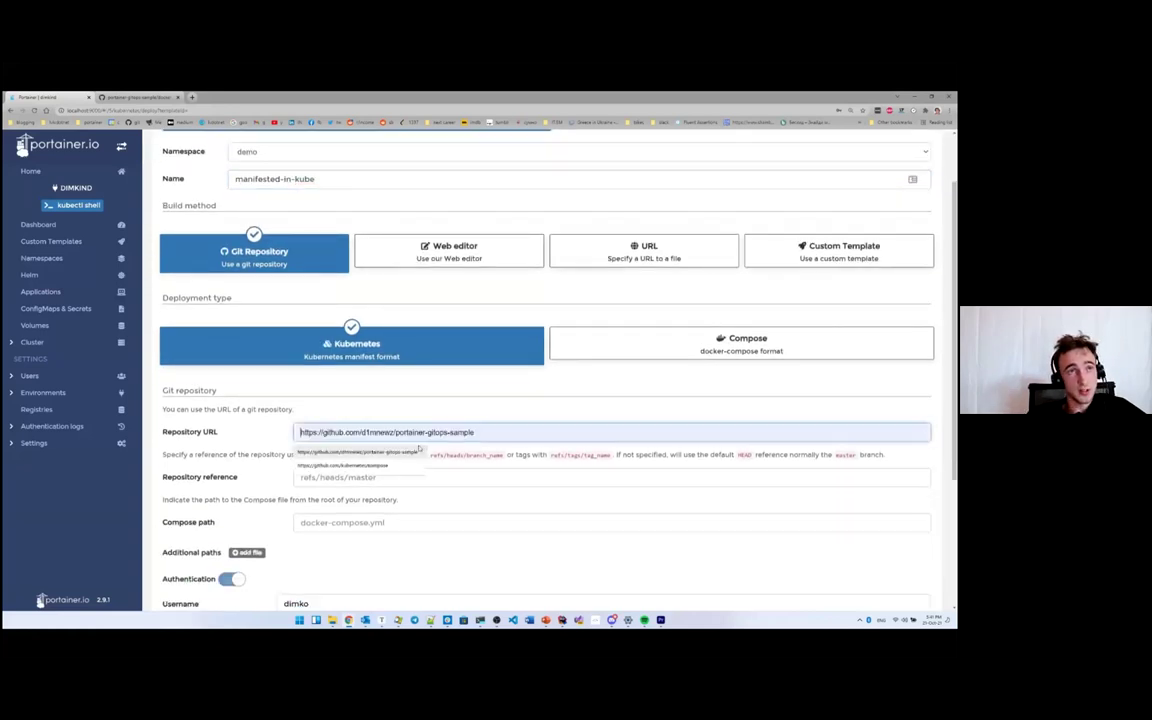
click(417, 450)
click(340, 477)
click(350, 520)
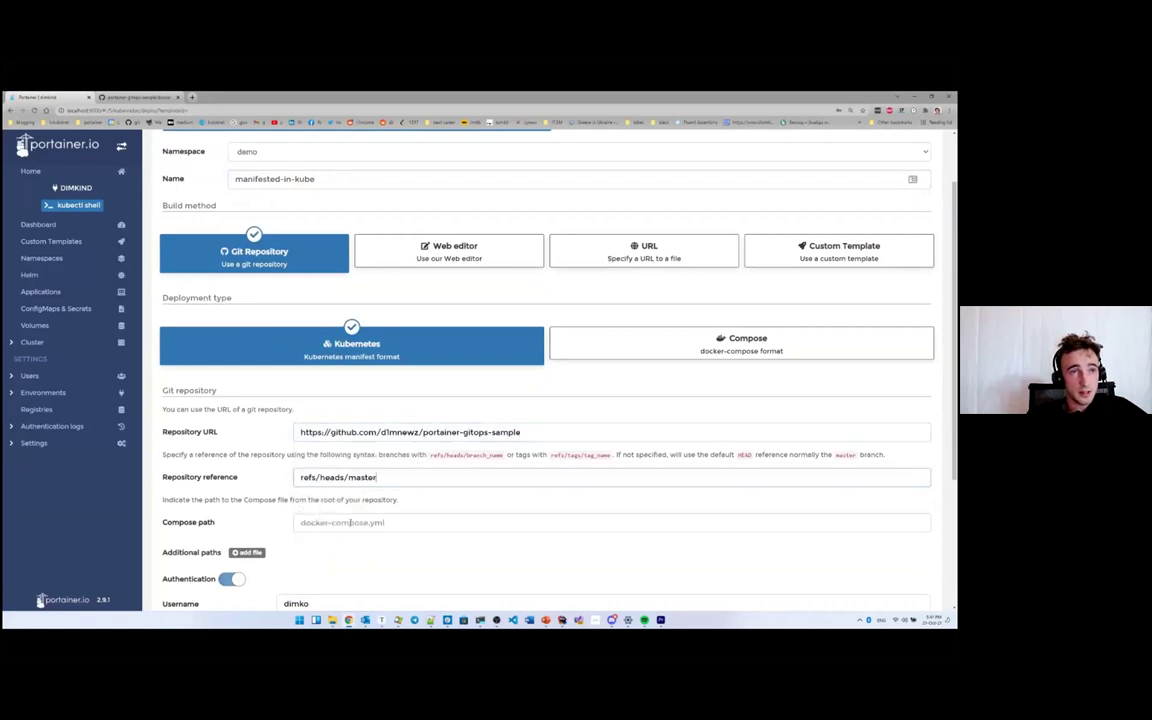
click(342, 542)
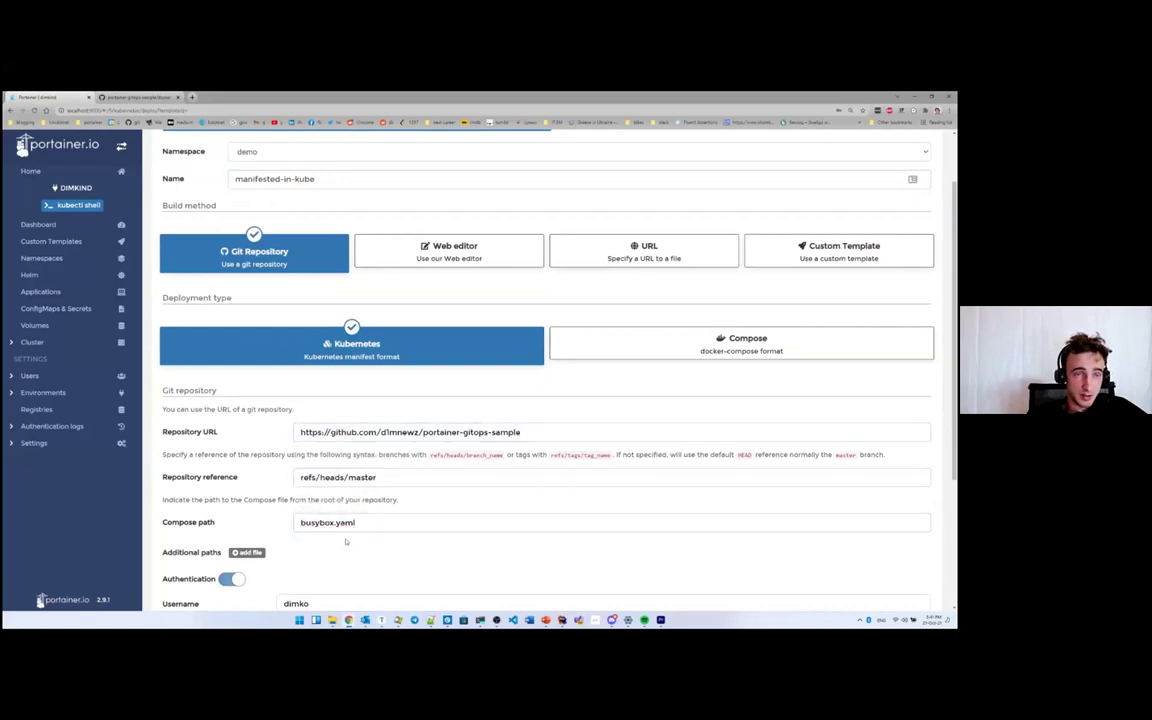
Disable authentication for the busybox.yaml deployment, set its fetch interval to 1m, and deploy manifested-in-kube
scroll(345, 541, down, 3)
click(232, 432)
click(240, 519)
text(1m)
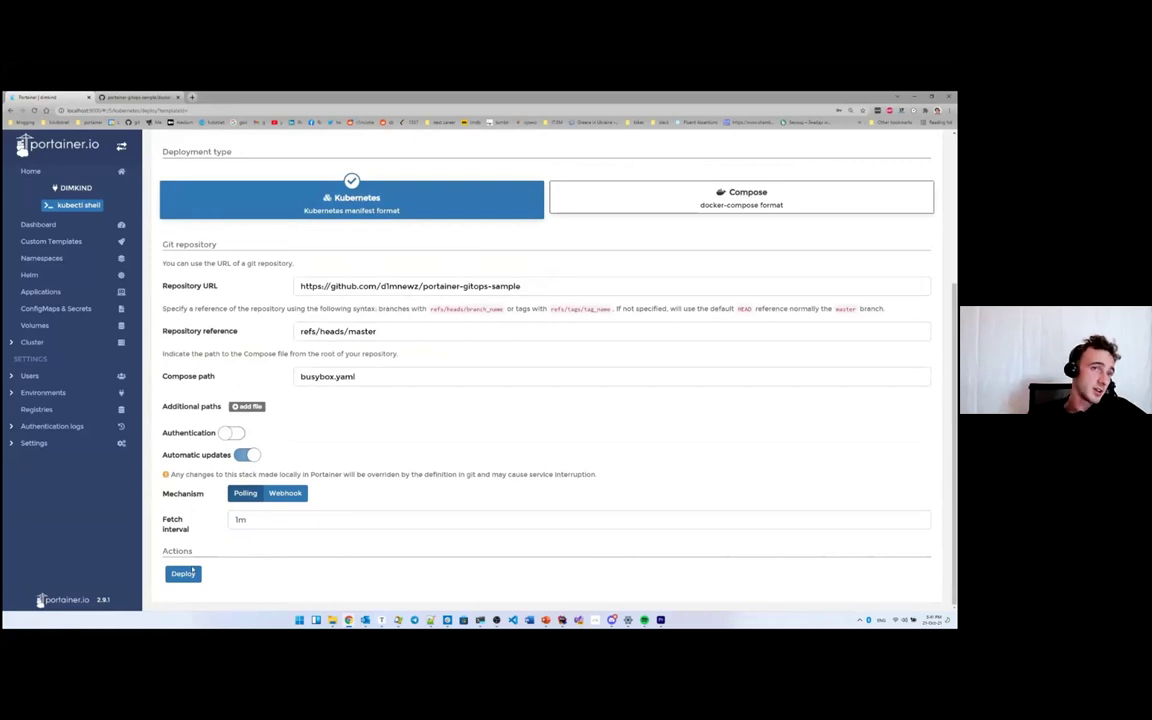
click(190, 573)
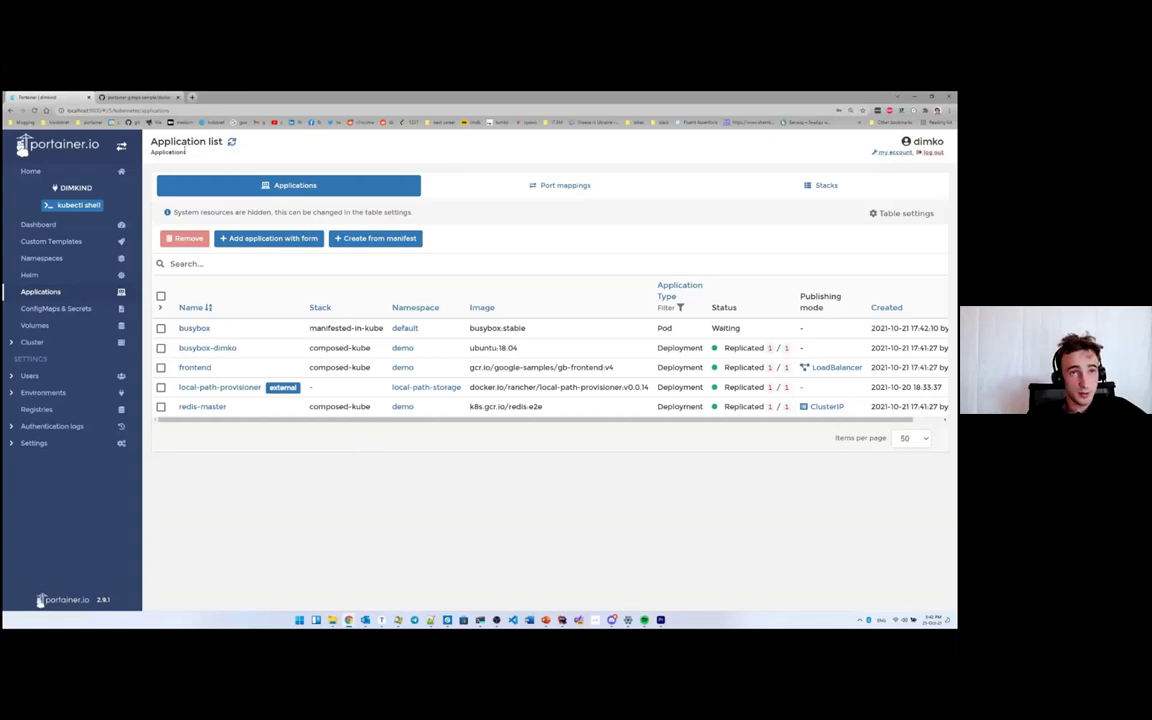
Switch to GitHub, set the ubuntu image tag in docker-compose.yml to 20.04, and commit directly to master
click(140, 97)
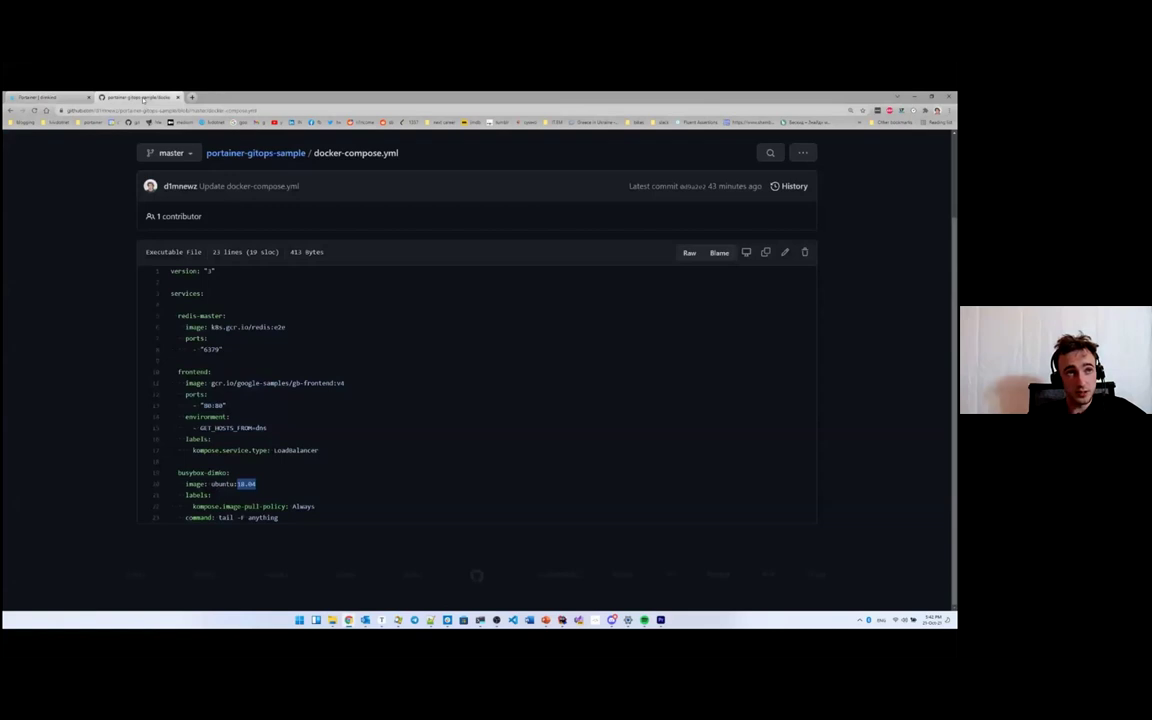
click(784, 252)
double_click(232, 501)
text(2)
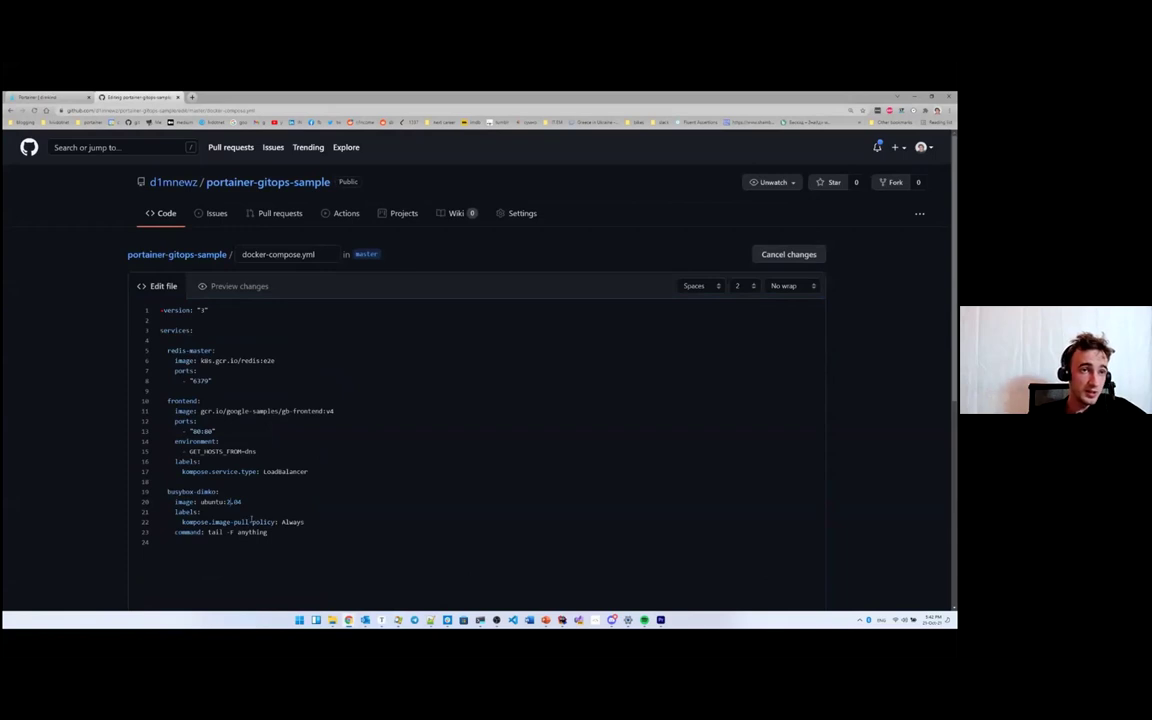
text(0)
scroll(246, 520, down, 6)
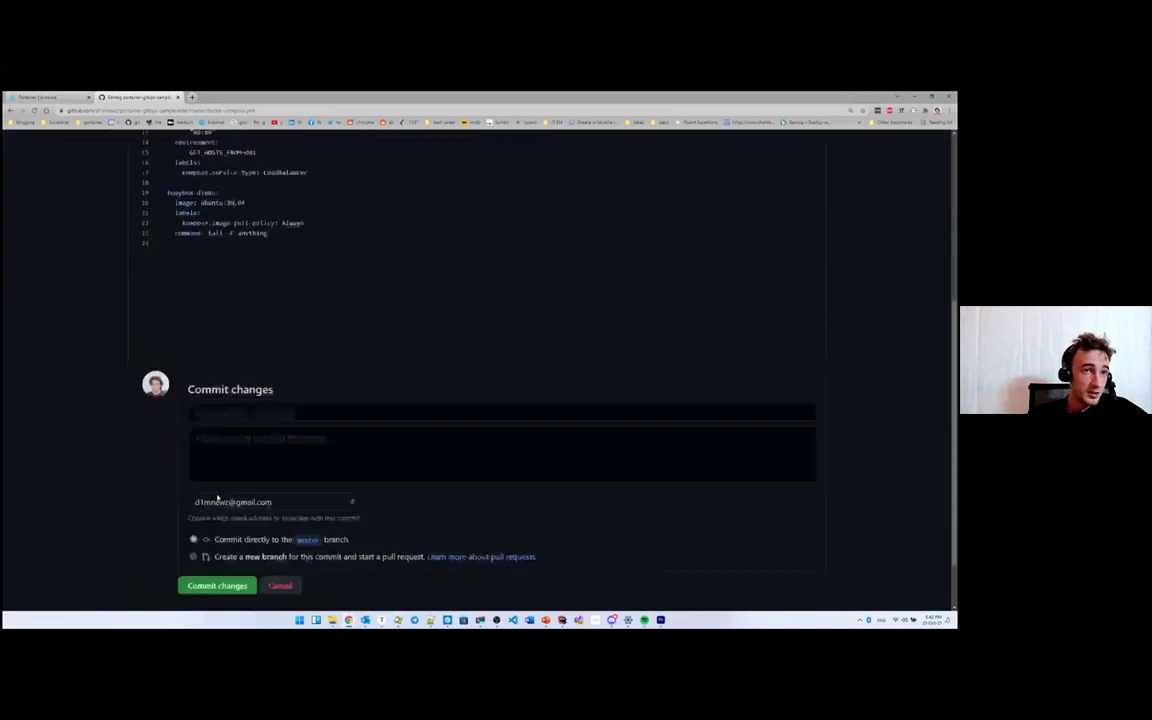
click(214, 516)
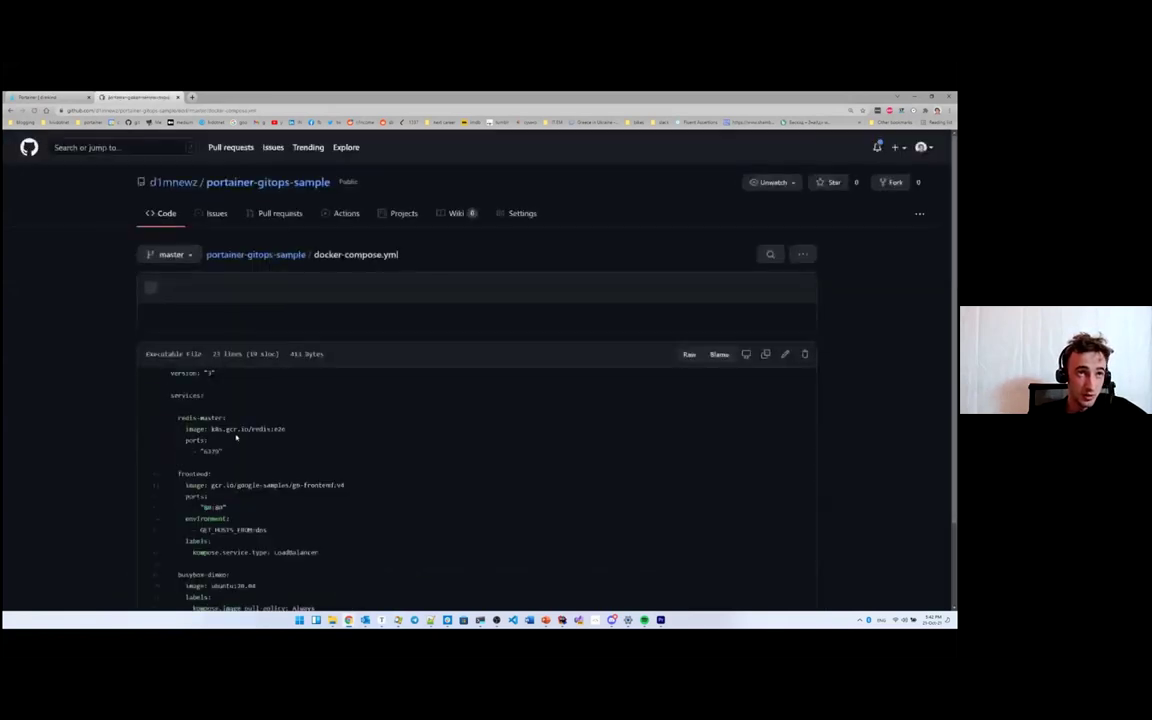
Open busybox.yaml in the repository, set the busybox image tag to latest, and commit the change to master
click(248, 256)
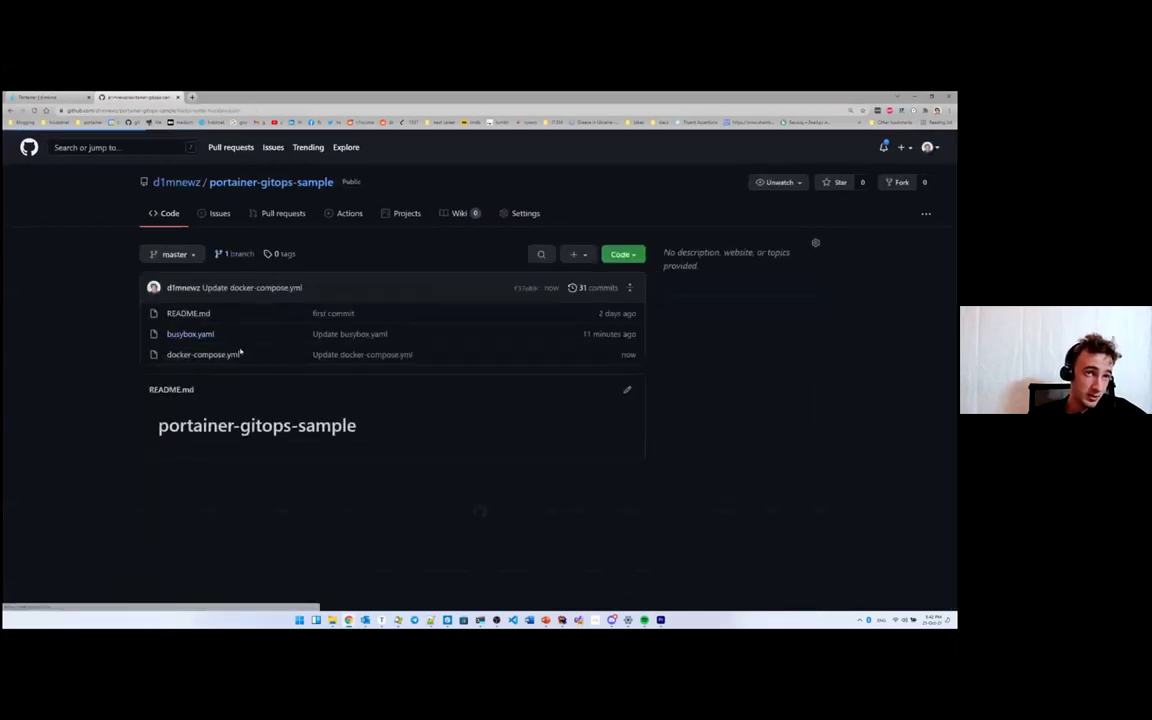
click(190, 334)
click(784, 354)
double_click(249, 400)
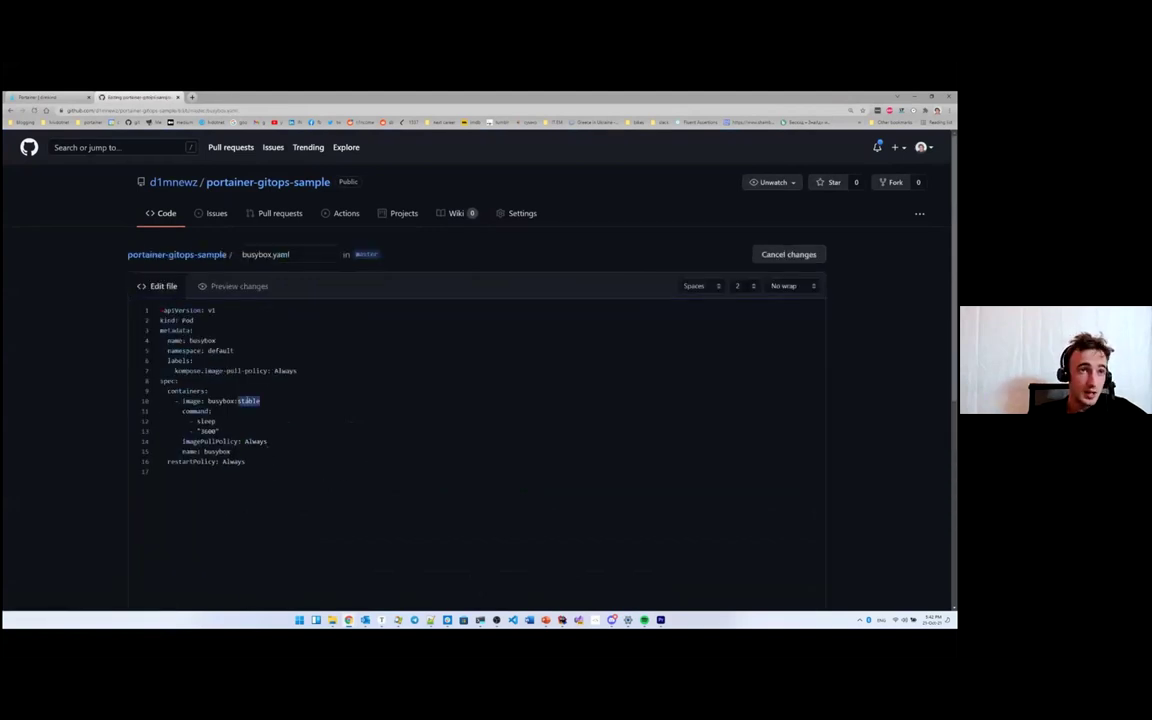
text(latest)
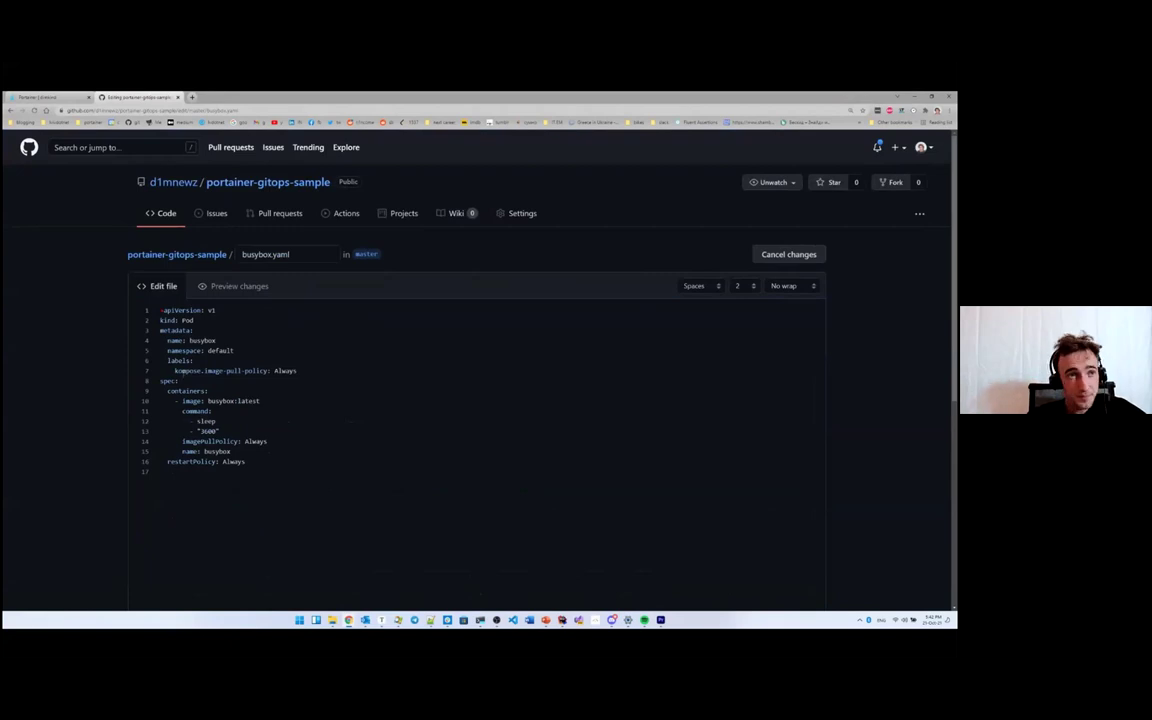
scroll(215, 501, down, 5)
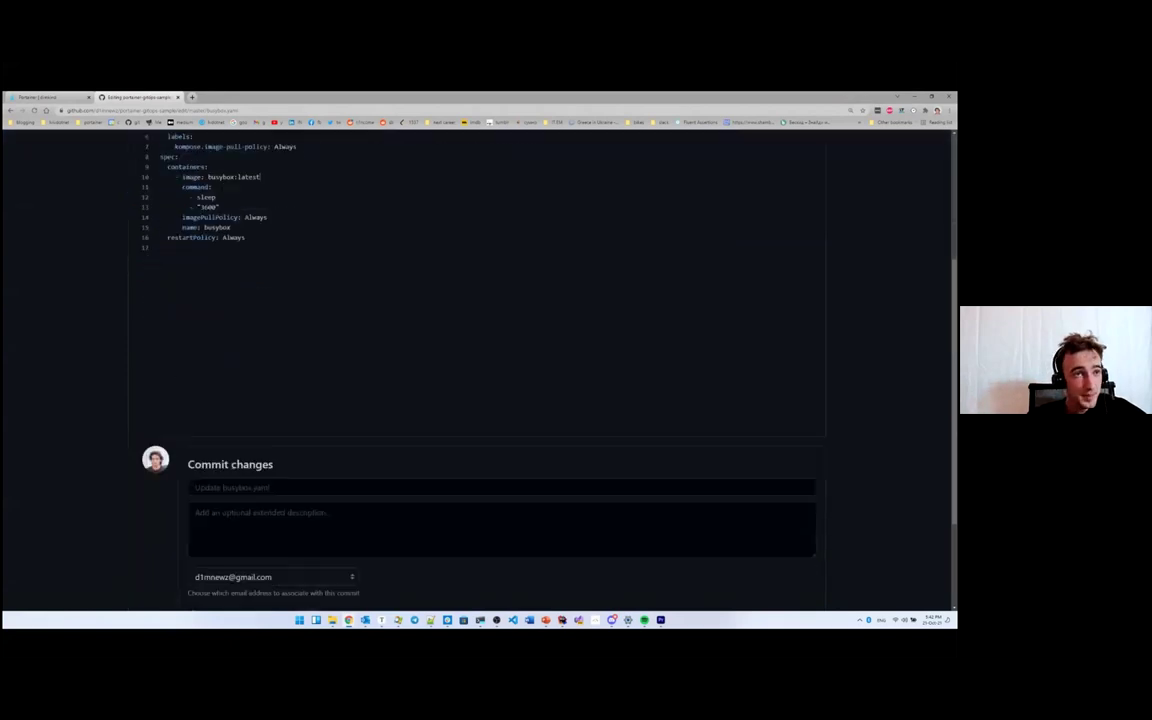
click(219, 516)
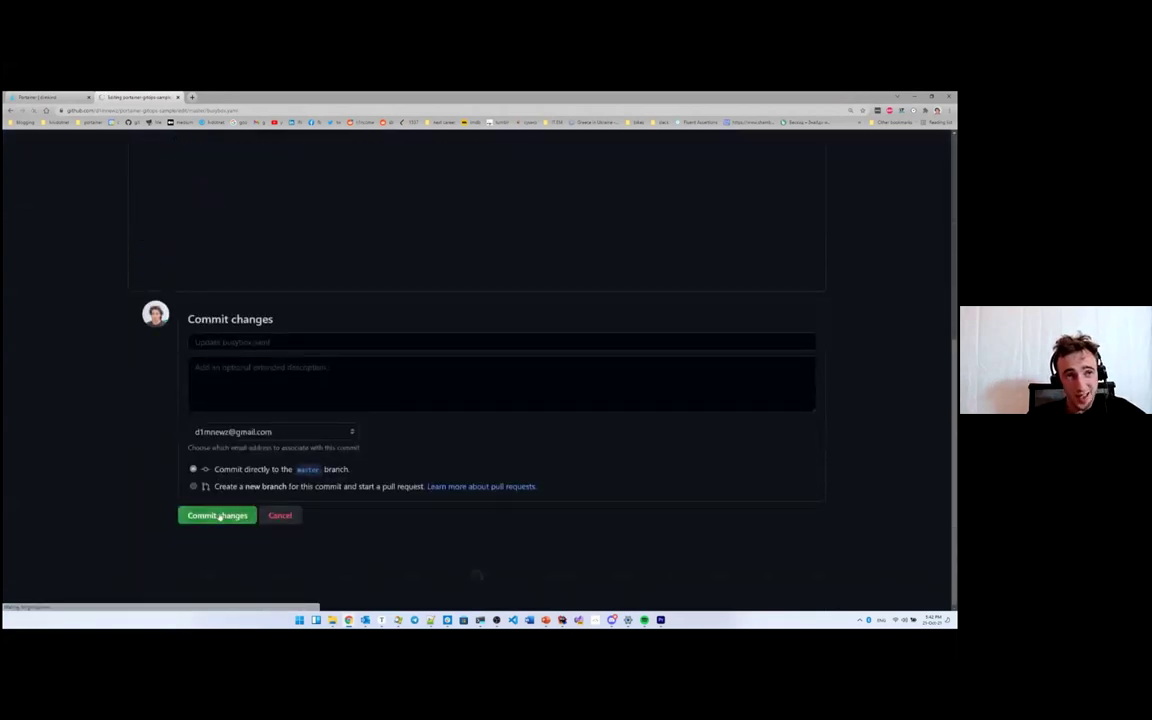
drag(271, 473, 218, 474)
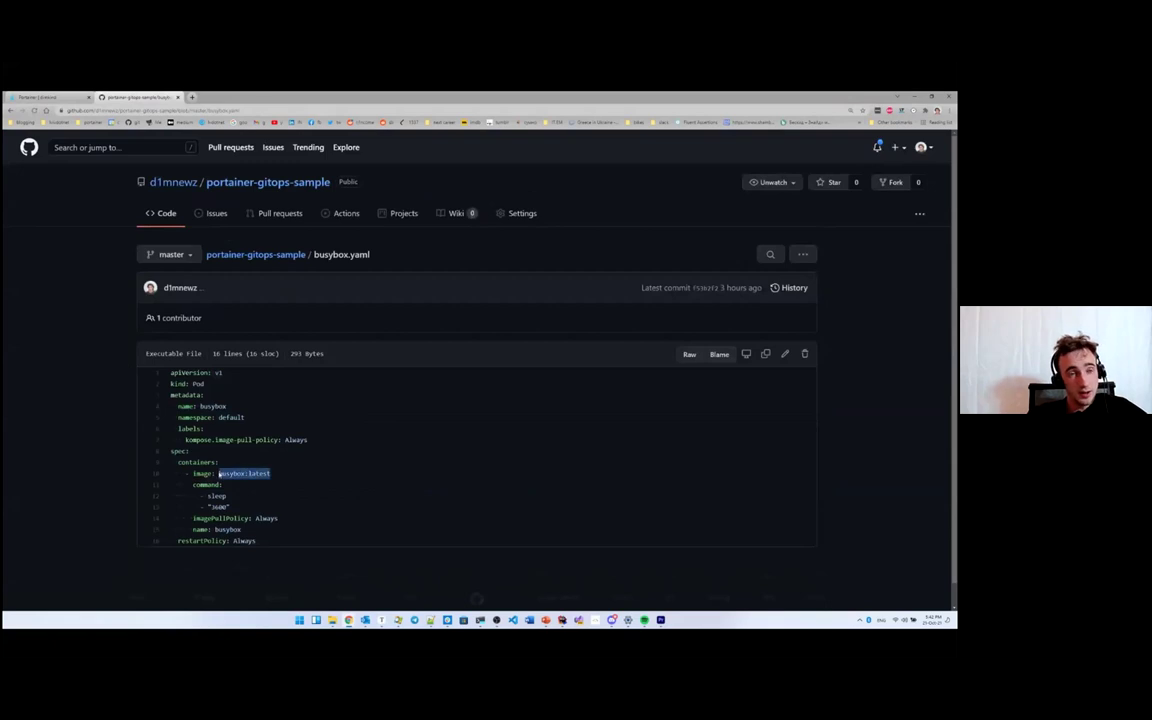
Return to Portainer and check the image tags of both busybox applications
click(50, 97)
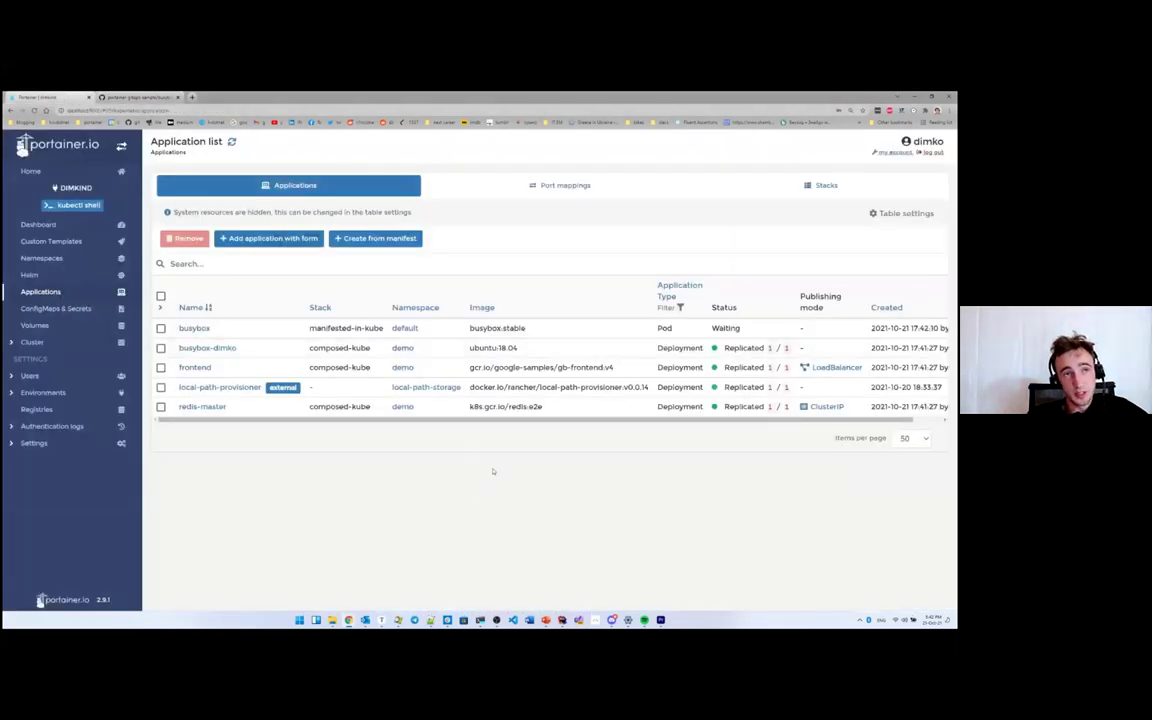
drag(498, 347, 525, 328)
click(541, 334)
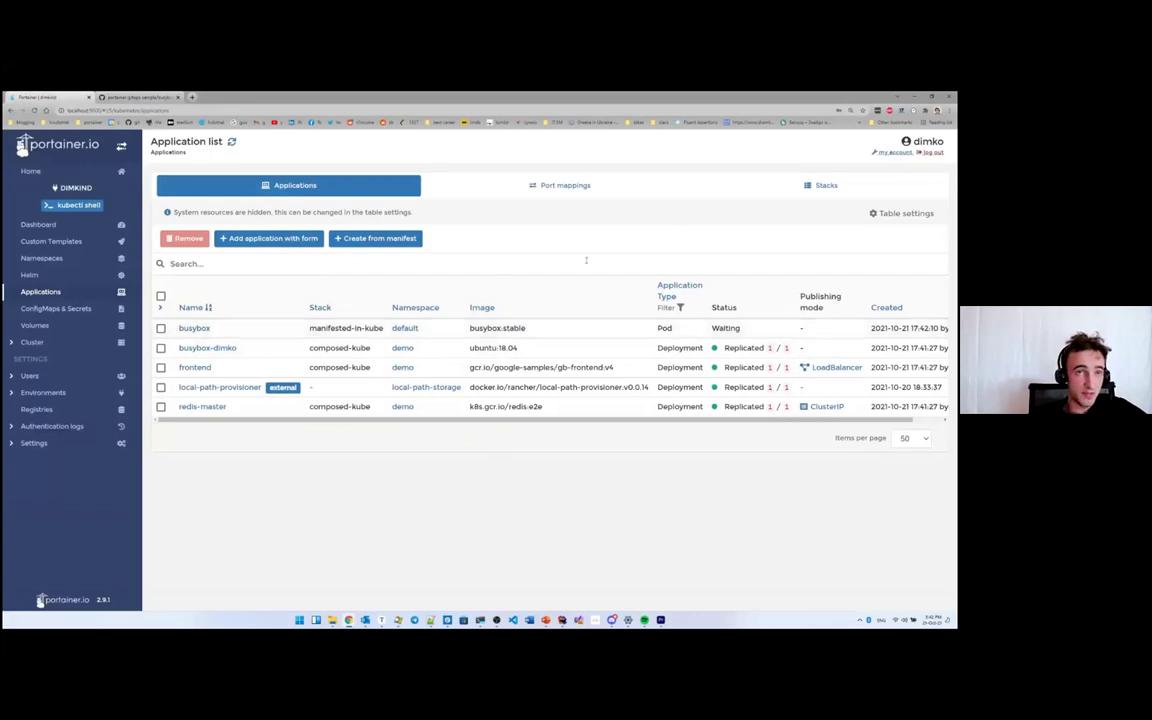
Enable auto refresh in the application list's table settings
click(875, 215)
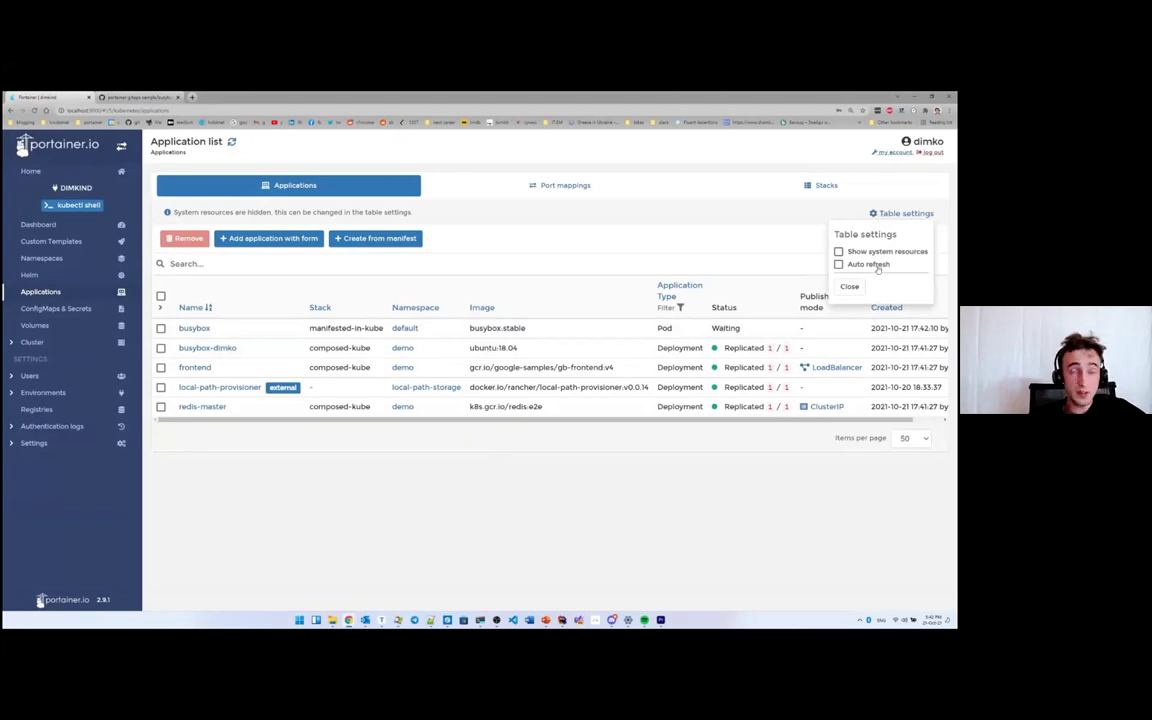
click(839, 264)
click(849, 298)
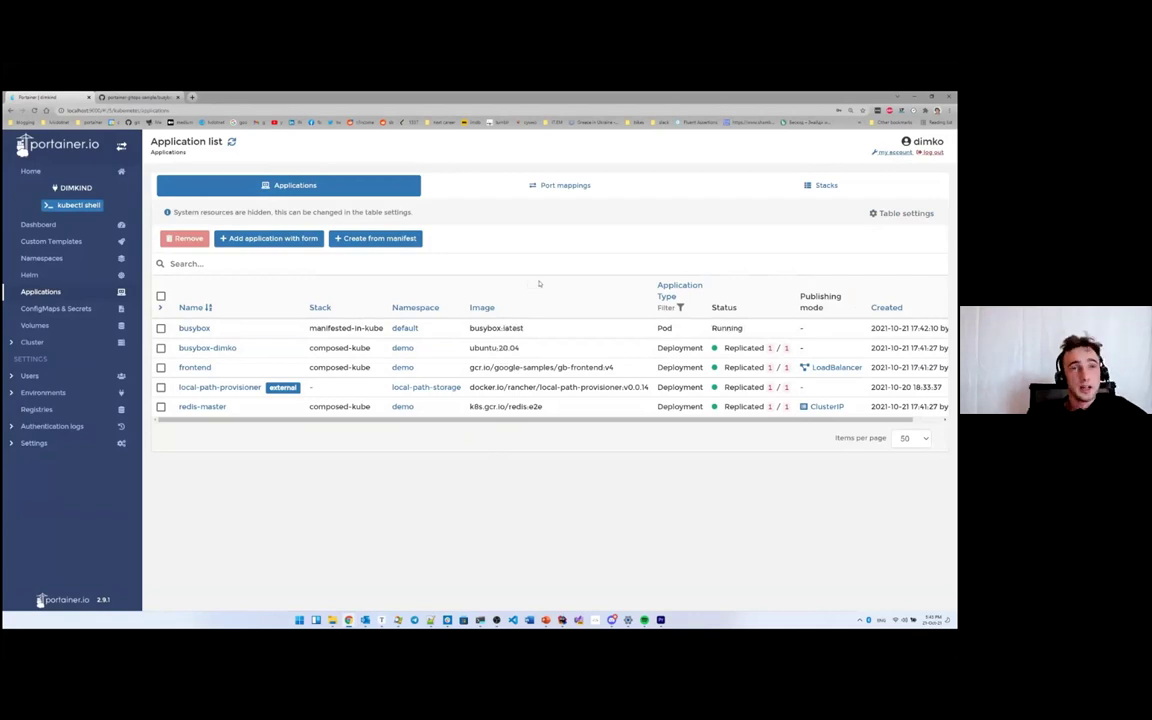
Check the updated image tags of both busybox applications and return to the home list of environments
double_click(514, 328)
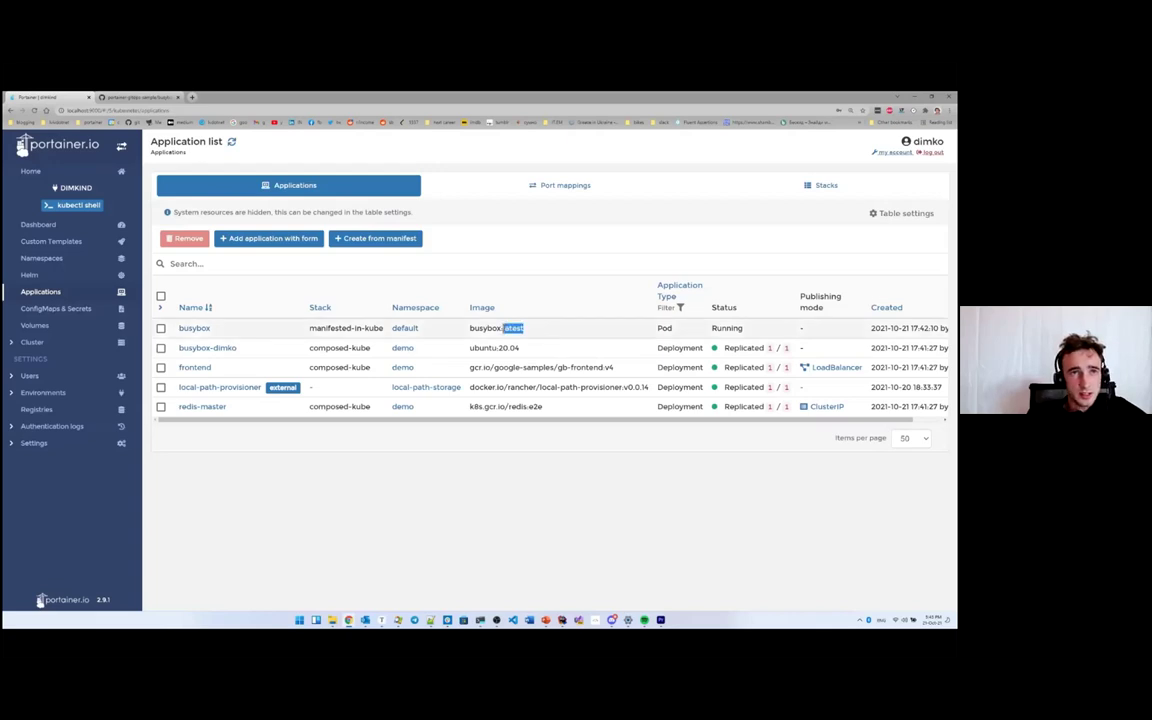
double_click(509, 348)
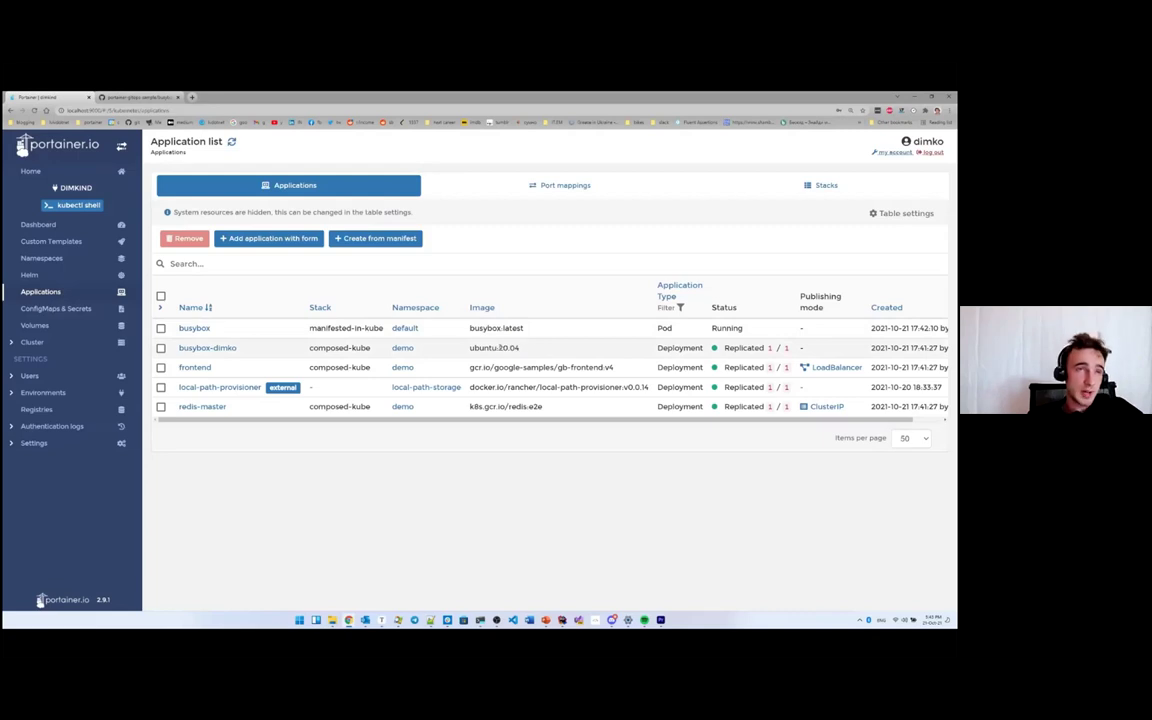
click(62, 229)
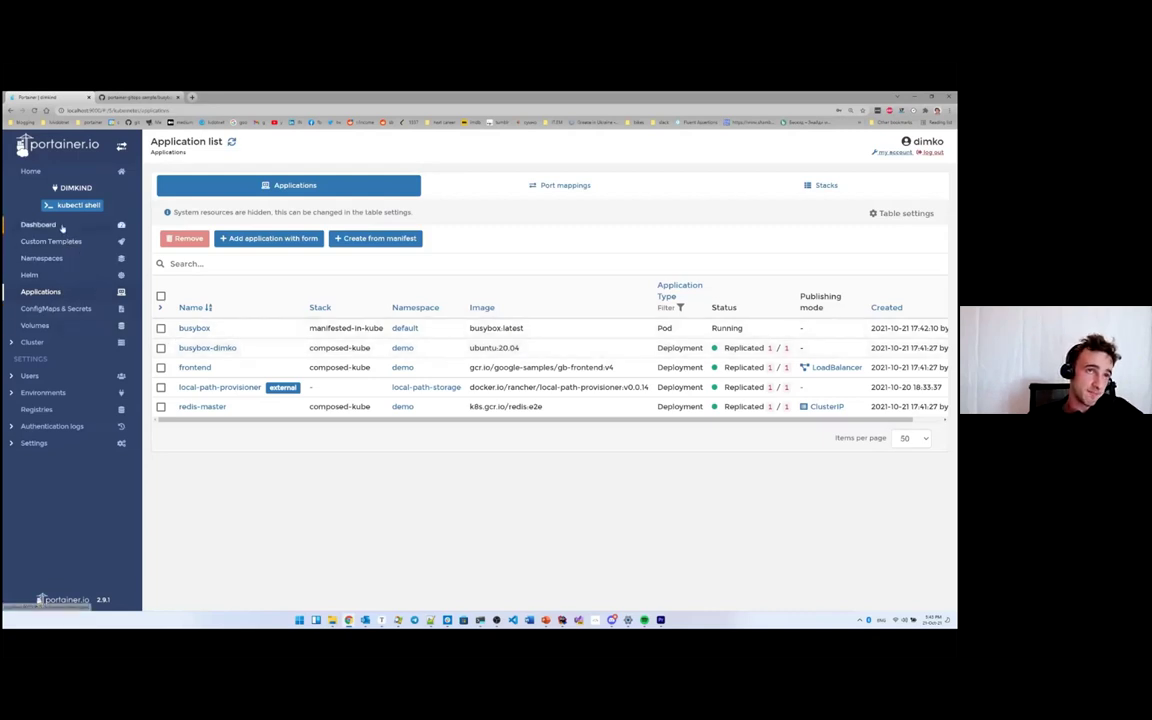
click(36, 170)
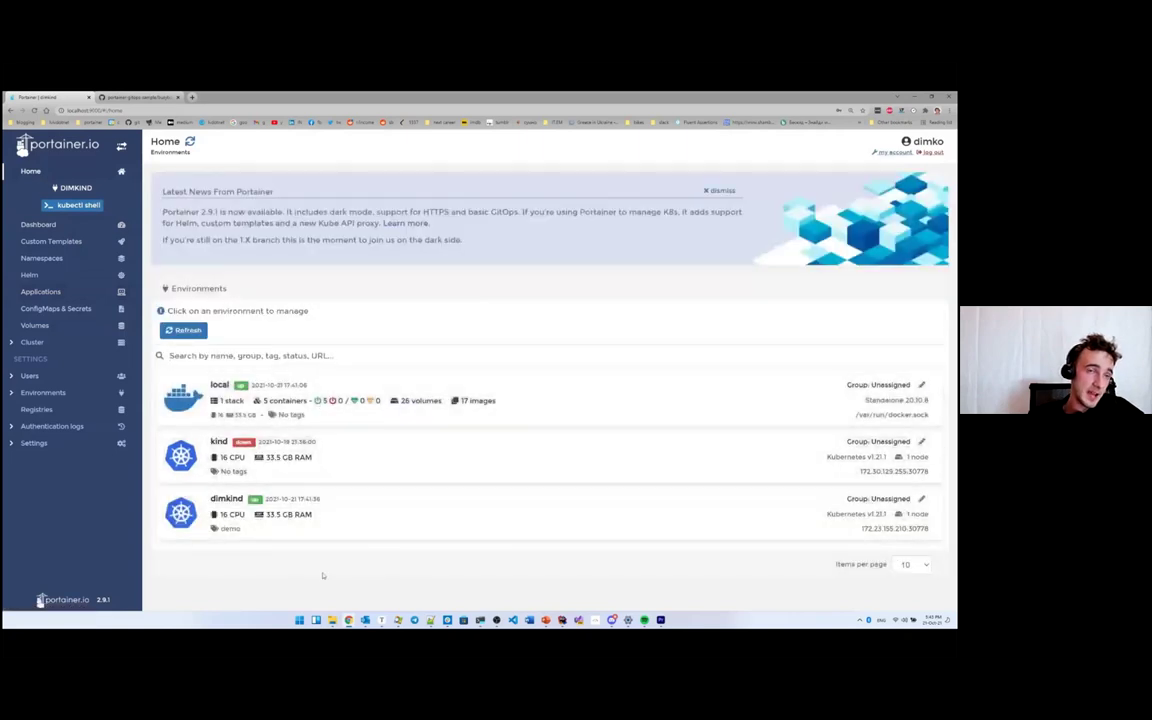